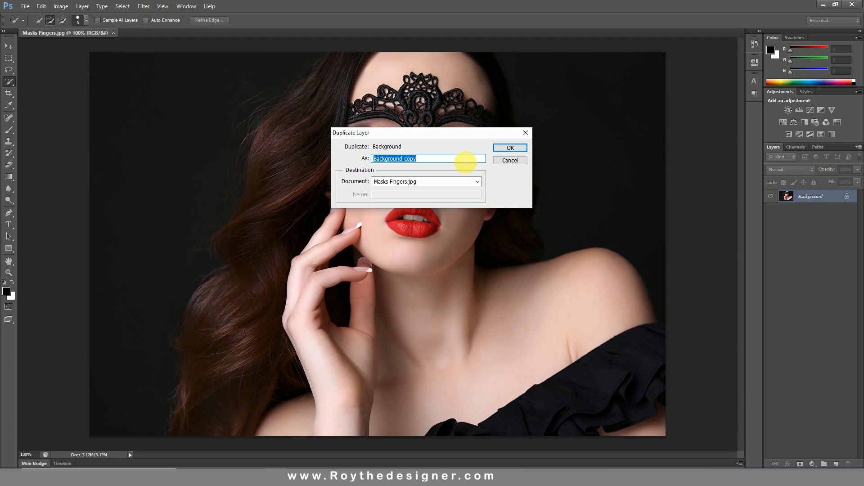
# Duplicate the Background layer under the name Background copy and desaturate the copy
pyautogui.click(510, 147)
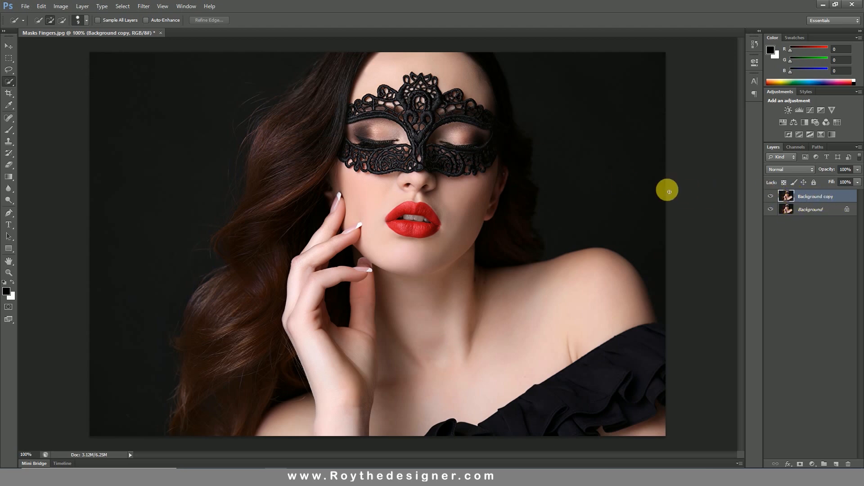
pyautogui.click(61, 7)
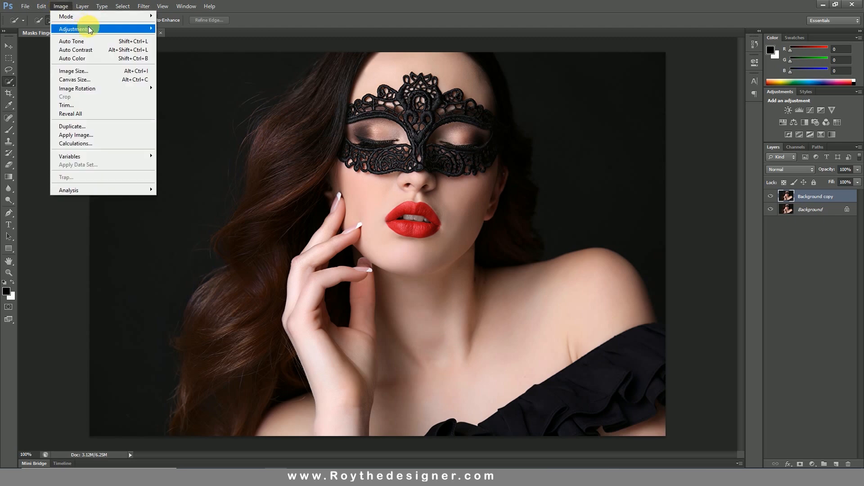
pyautogui.moveTo(110, 29)
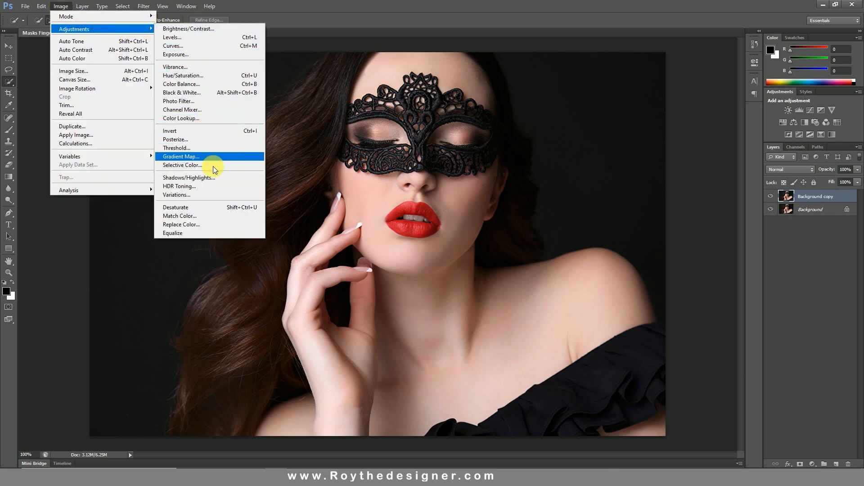
pyautogui.click(222, 206)
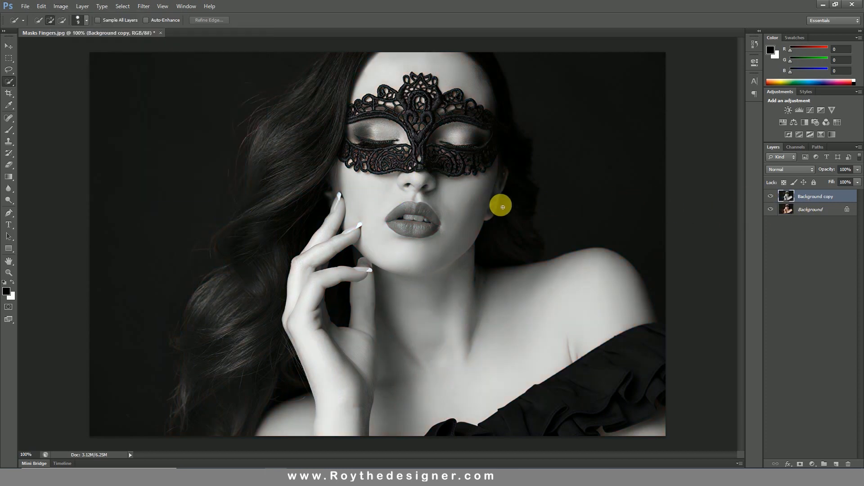
# Start Shadows/Highlights with shadows tonal width 37%, radius 85 px, highlights amount 53%, tonal width 43%, radius 78 px, color correction +3, midtone contrast +32
pyautogui.click(8, 46)
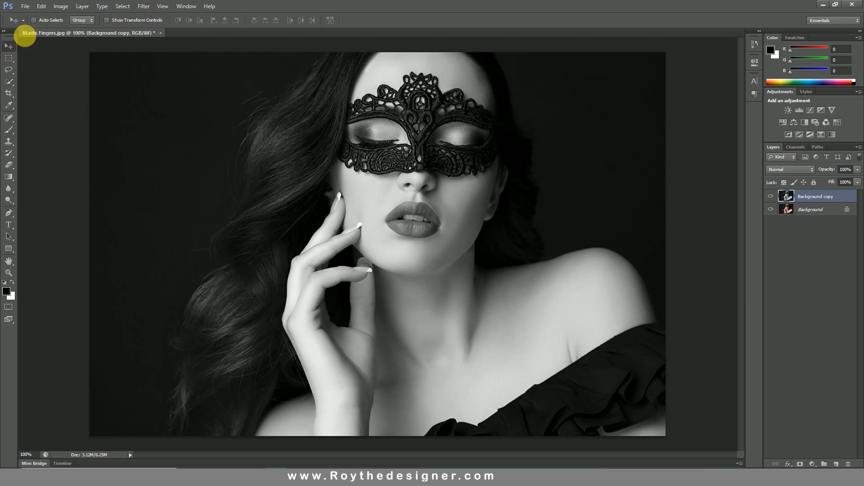
pyautogui.click(57, 7)
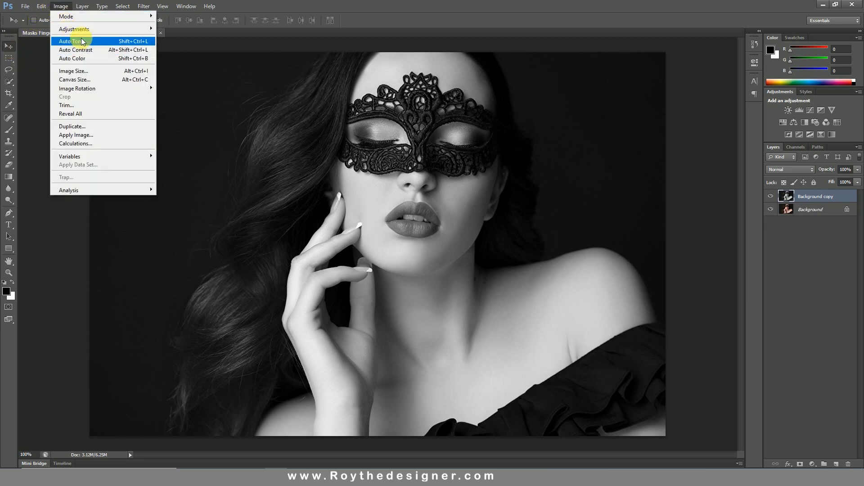
pyautogui.moveTo(89, 29)
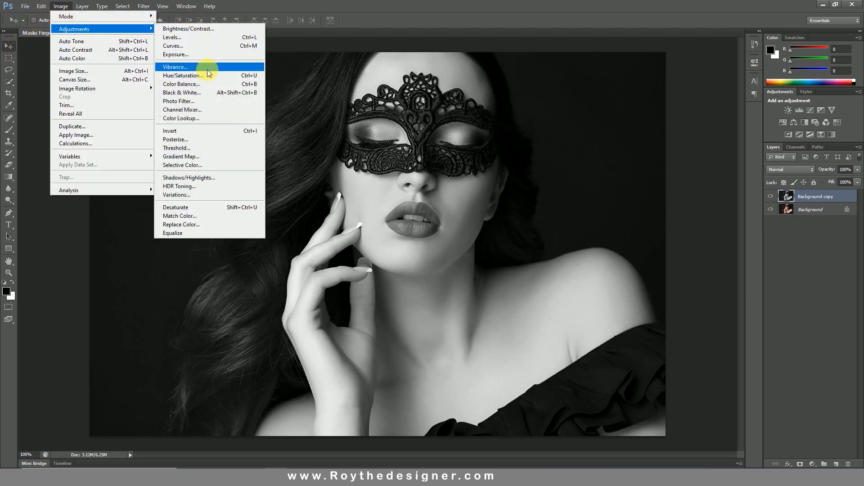
pyautogui.click(212, 179)
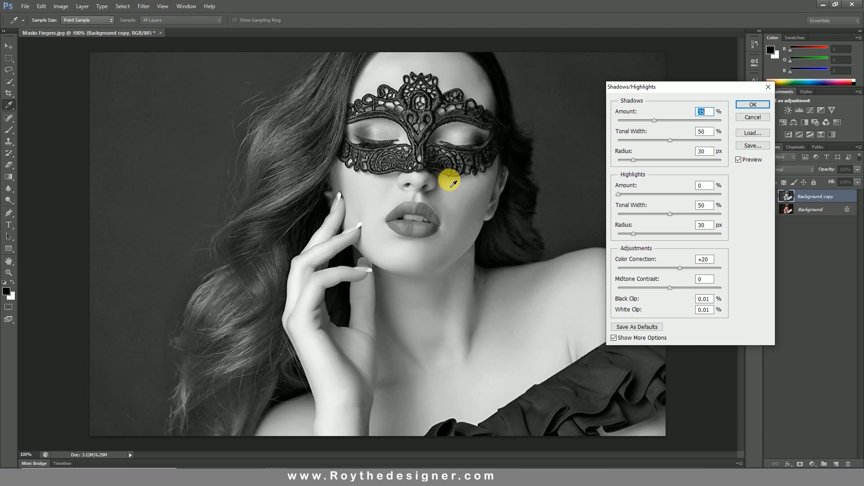
pyautogui.moveTo(666, 138); pyautogui.dragTo(661, 160)
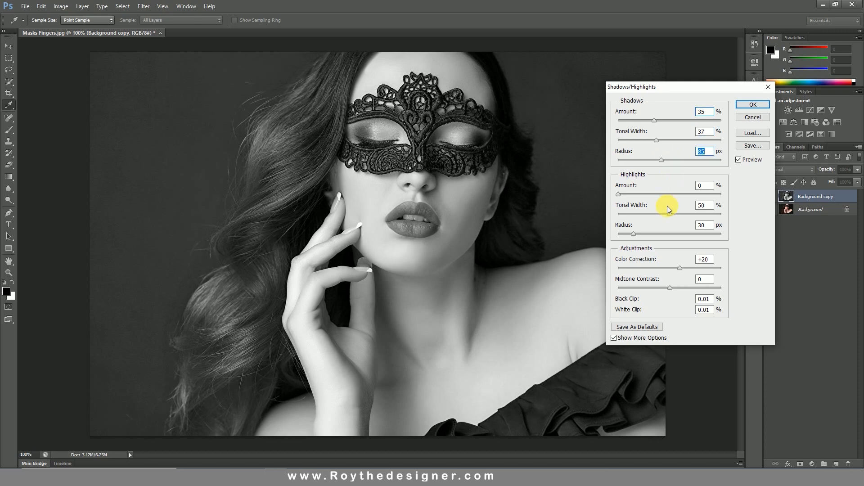
pyautogui.moveTo(663, 194); pyautogui.dragTo(689, 233)
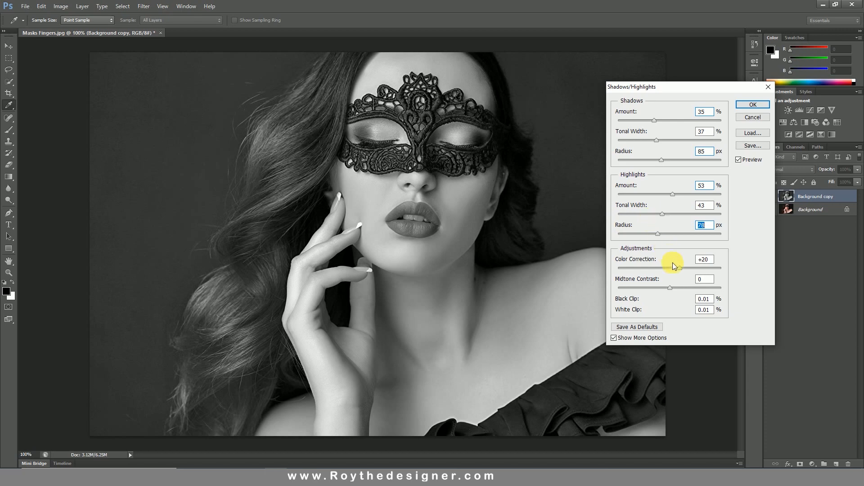
pyautogui.moveTo(679, 267); pyautogui.dragTo(688, 283)
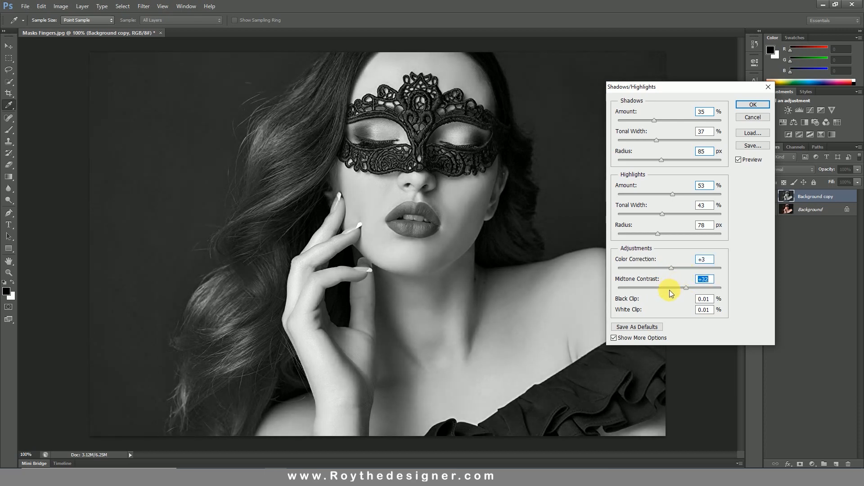
# Refine the highlights to tonal width 44% and radius 23 px, and the shadows to amount 47%, tonal width 47% and radius 46 px
pyautogui.moveTo(654, 235); pyautogui.dragTo(640, 237)
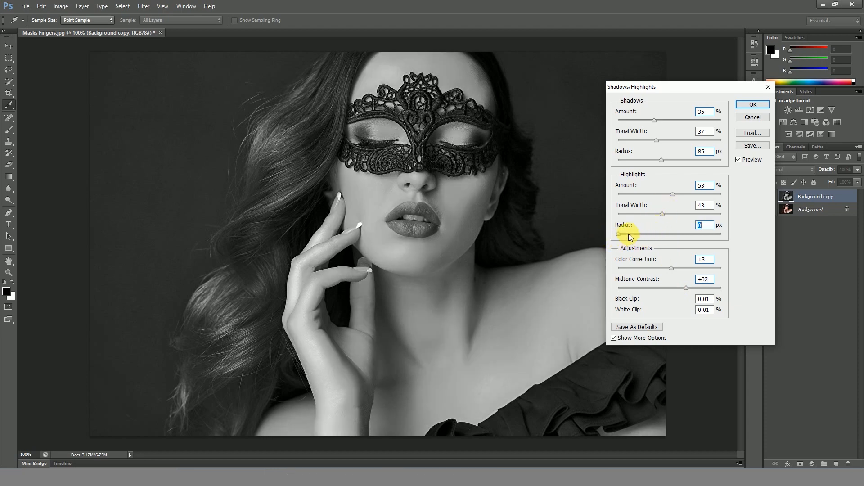
pyautogui.click(629, 234)
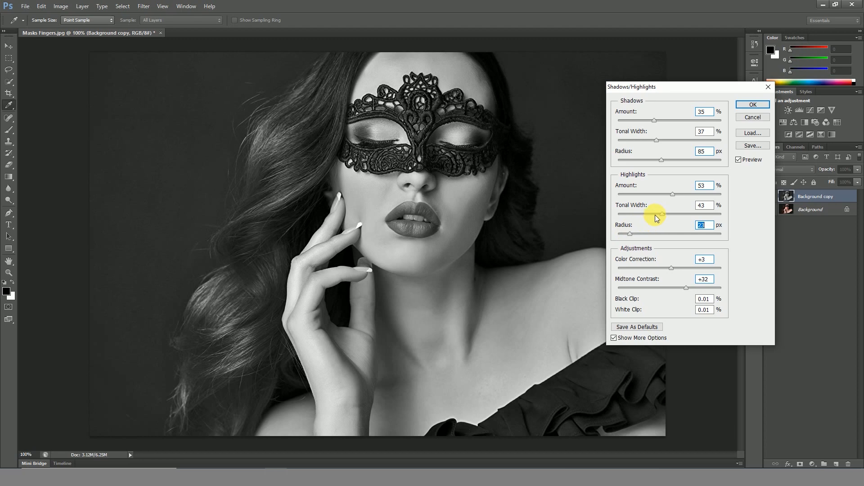
pyautogui.moveTo(661, 214); pyautogui.dragTo(663, 215)
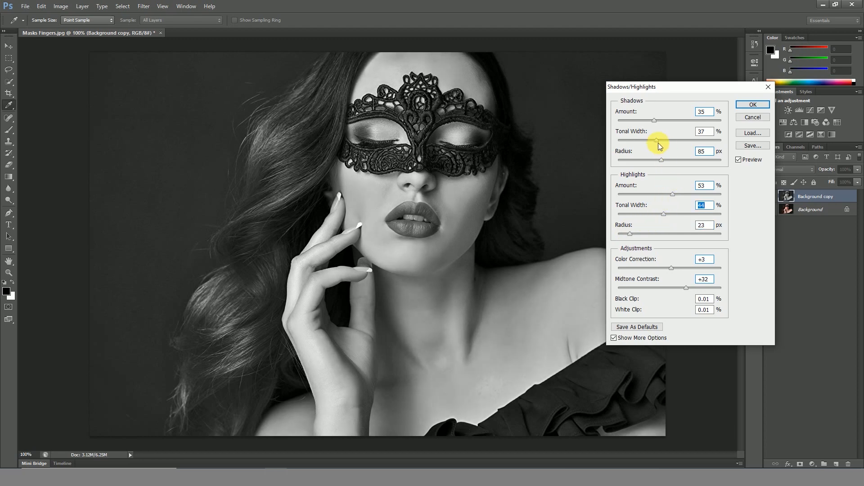
pyautogui.moveTo(659, 141); pyautogui.dragTo(641, 164)
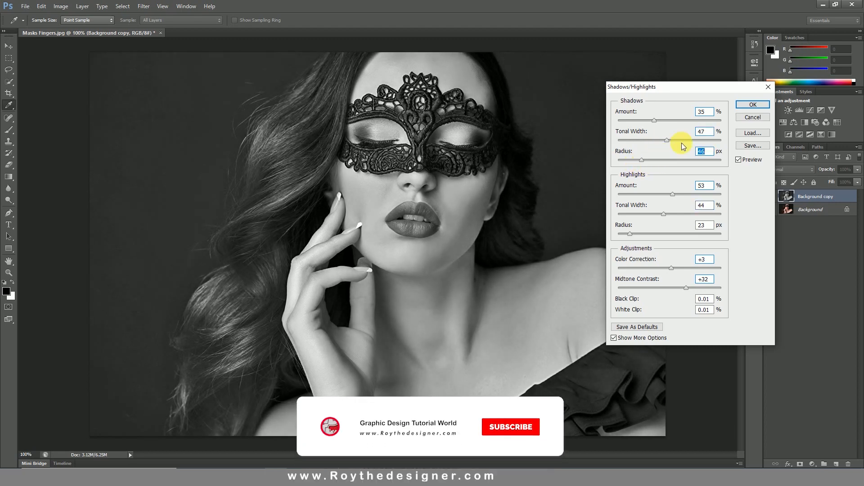
pyautogui.moveTo(660, 119); pyautogui.dragTo(666, 123)
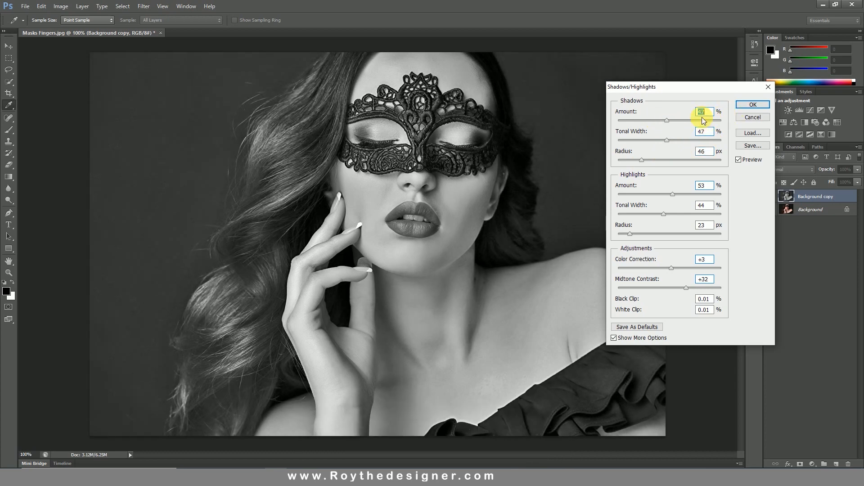
# Check the reduced and expanded Shadows/Highlights options and compare the image with the preview off and on
pyautogui.click(622, 341)
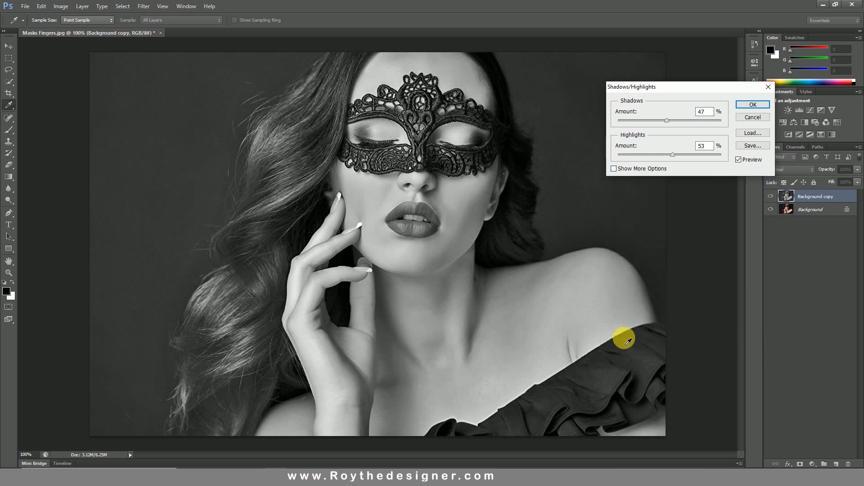
pyautogui.click(614, 169)
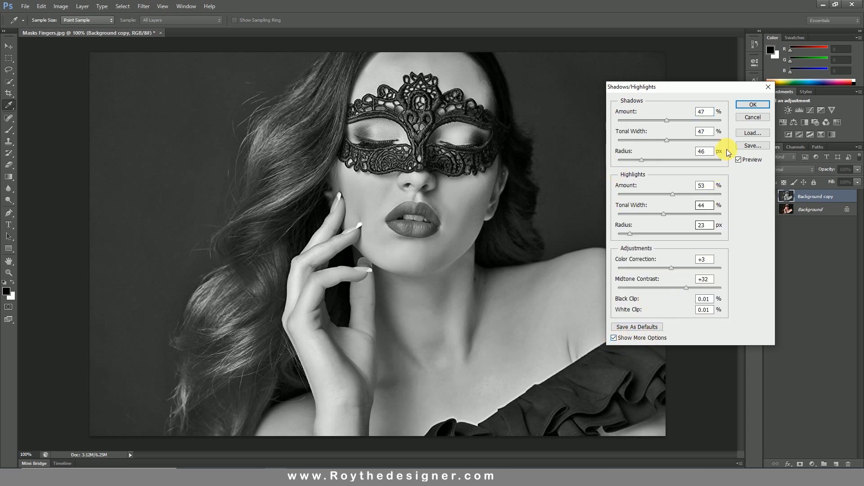
pyautogui.click(747, 160)
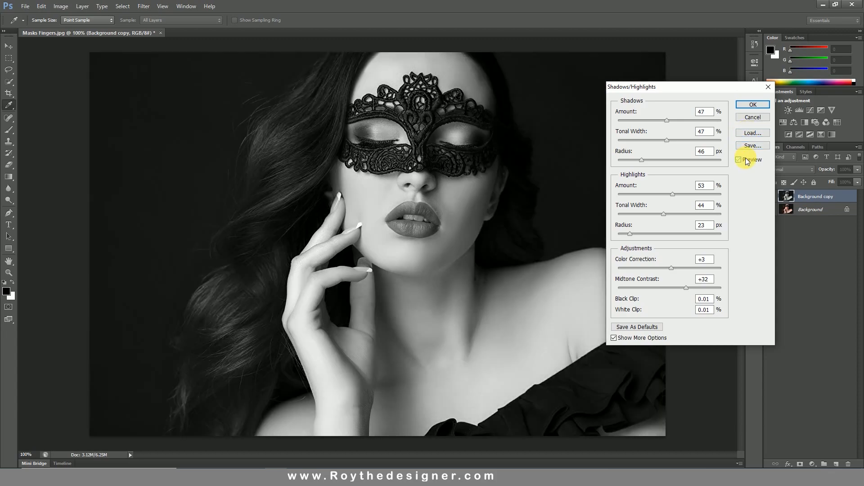
pyautogui.click(747, 160)
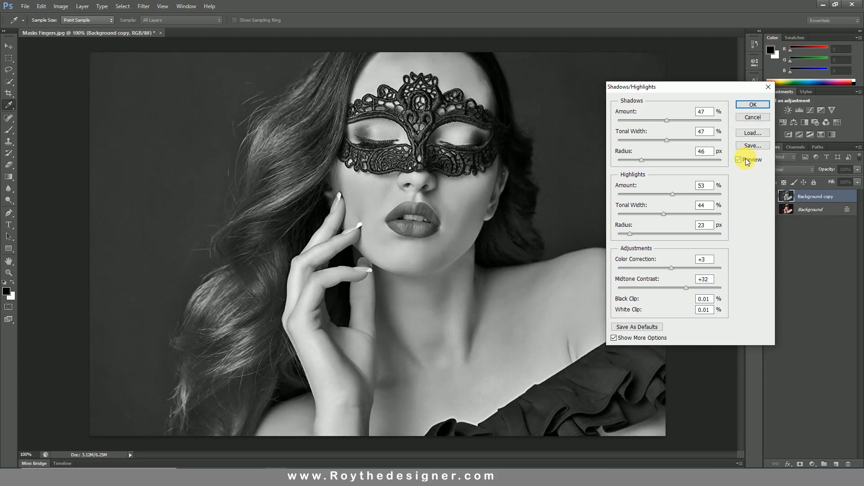
pyautogui.click(748, 160)
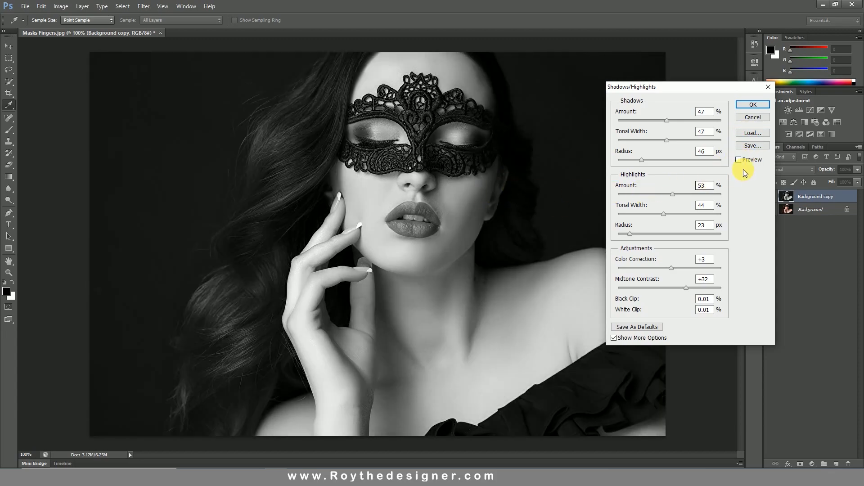
pyautogui.click(747, 160)
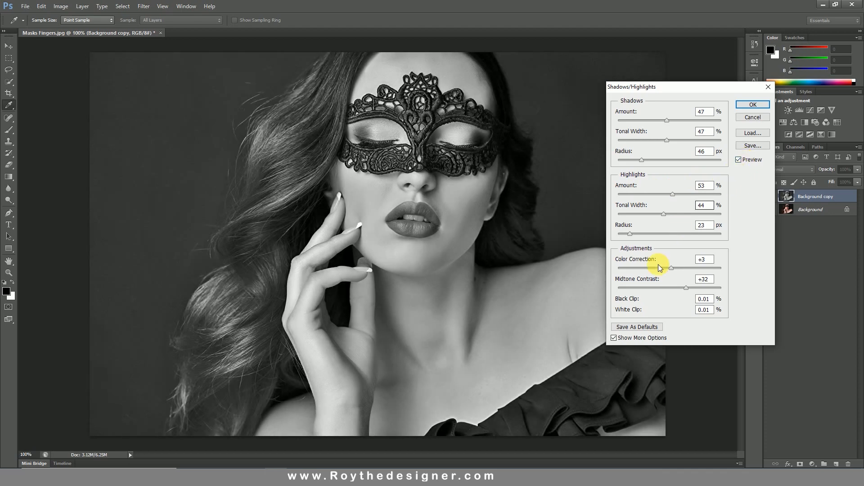
# Set midtone contrast to +19 and highlights tonal width to 38%, and apply the Shadows/Highlights adjustment
pyautogui.moveTo(668, 288); pyautogui.dragTo(679, 285)
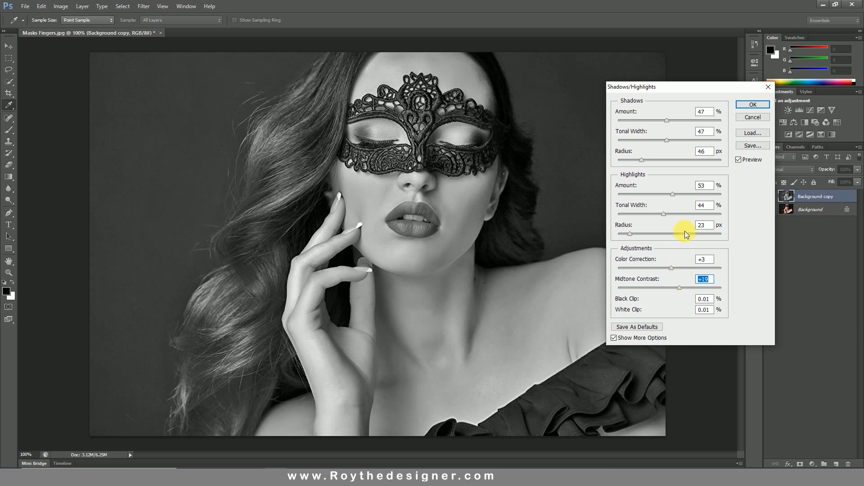
pyautogui.moveTo(663, 214); pyautogui.dragTo(657, 214)
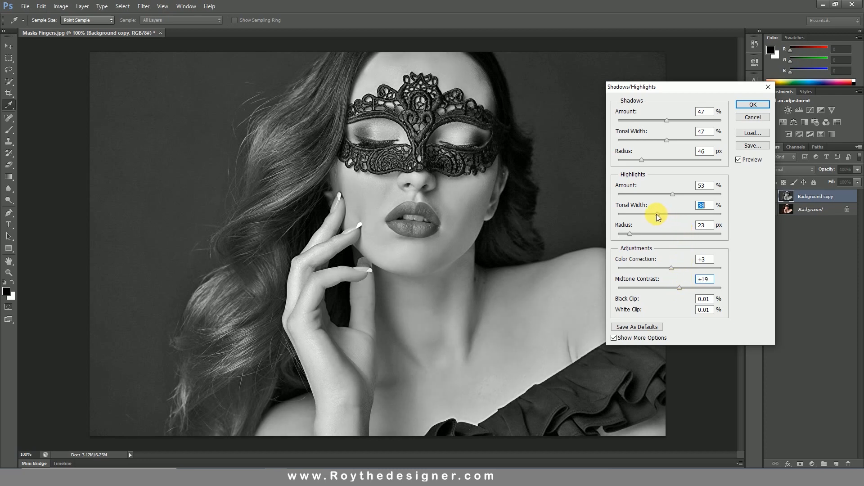
pyautogui.click(751, 106)
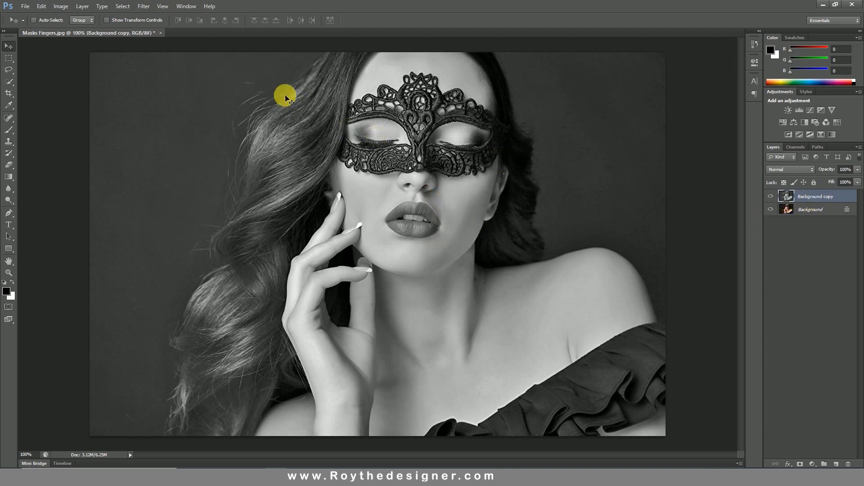
# Apply a Photo Filter to Background copy with the custom orange color ef8c00 at 100% density
pyautogui.click(63, 7)
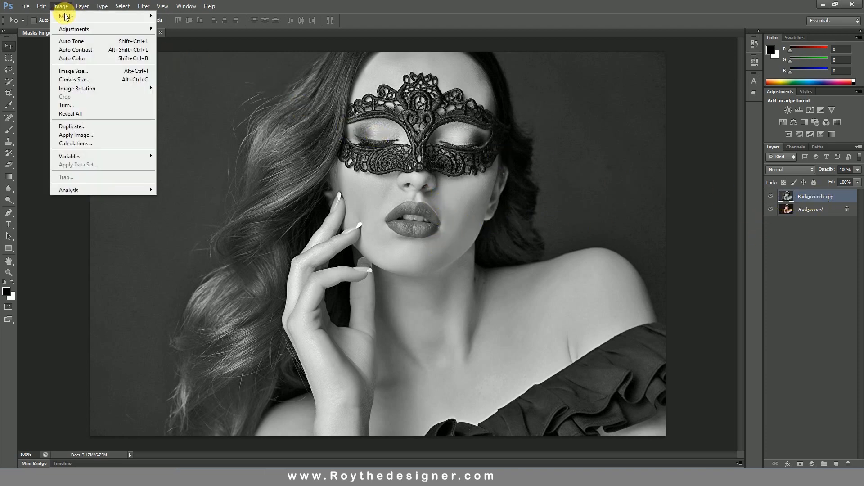
pyautogui.moveTo(92, 29)
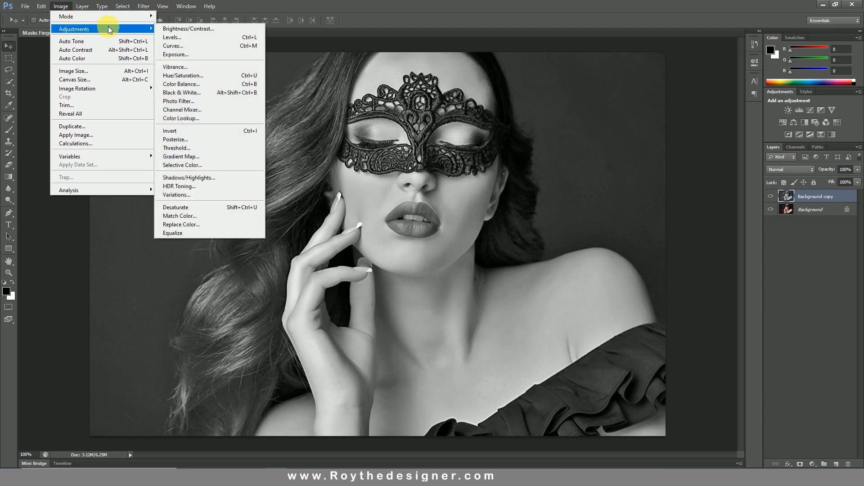
pyautogui.click(201, 104)
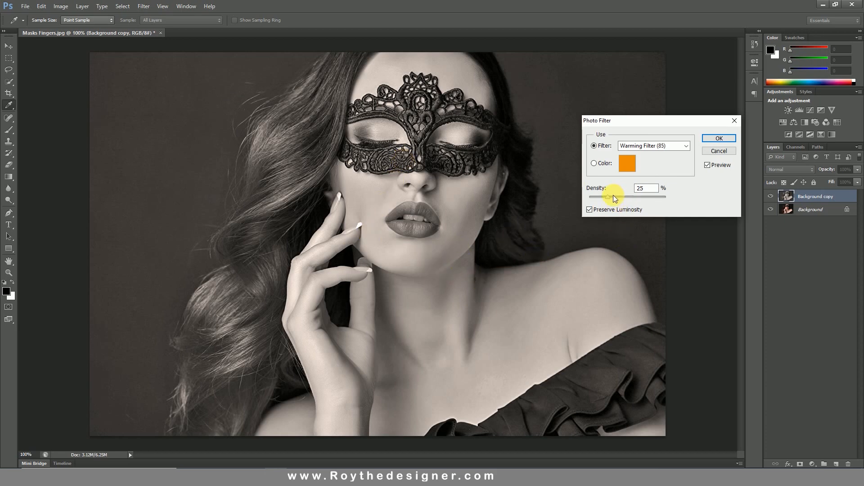
pyautogui.moveTo(620, 195); pyautogui.dragTo(669, 197)
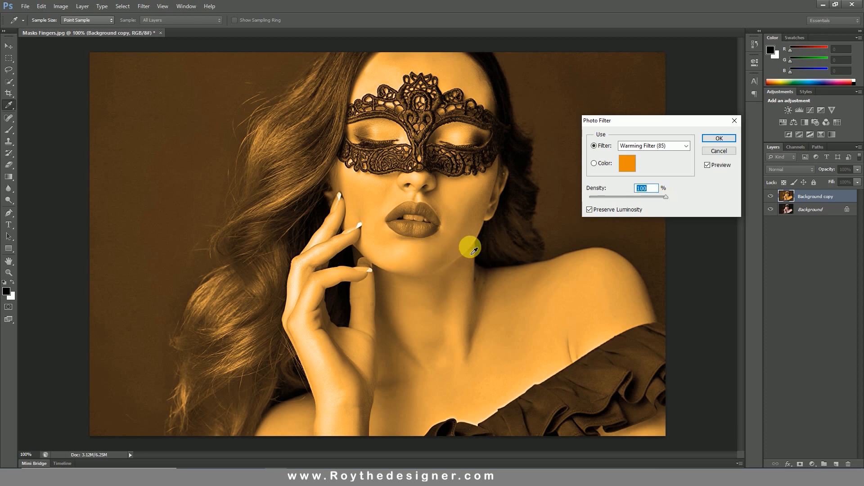
pyautogui.click(629, 167)
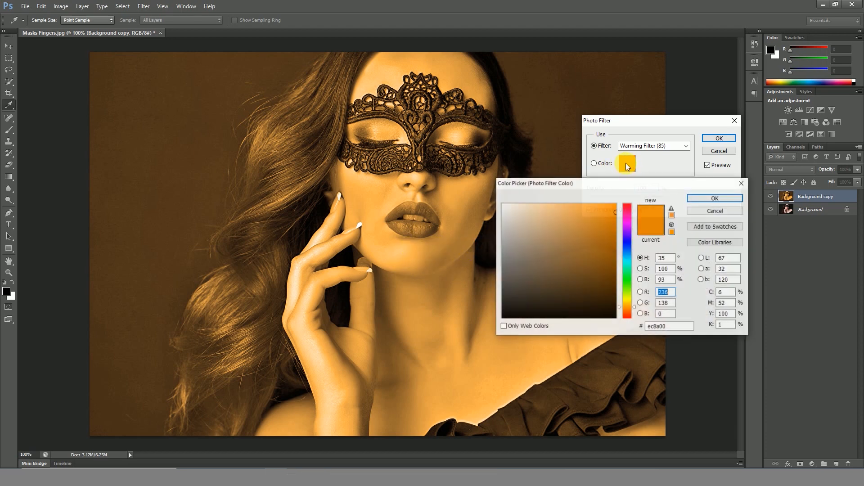
pyautogui.moveTo(617, 218); pyautogui.dragTo(616, 210)
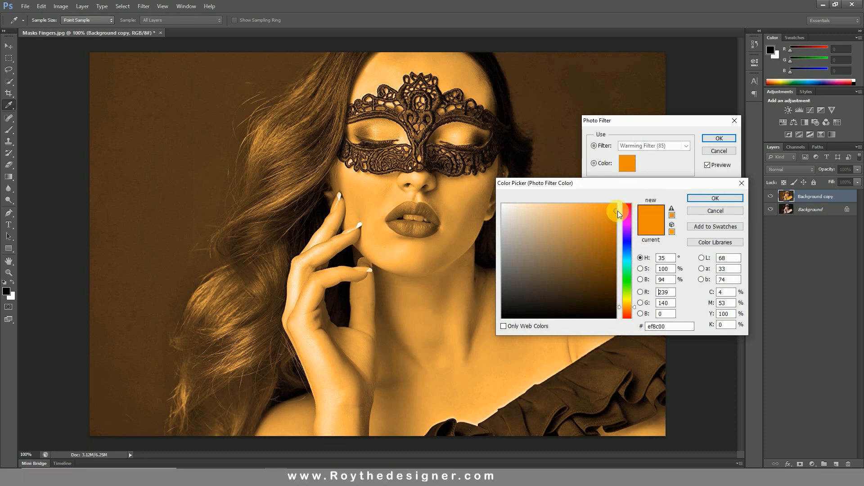
pyautogui.click(704, 199)
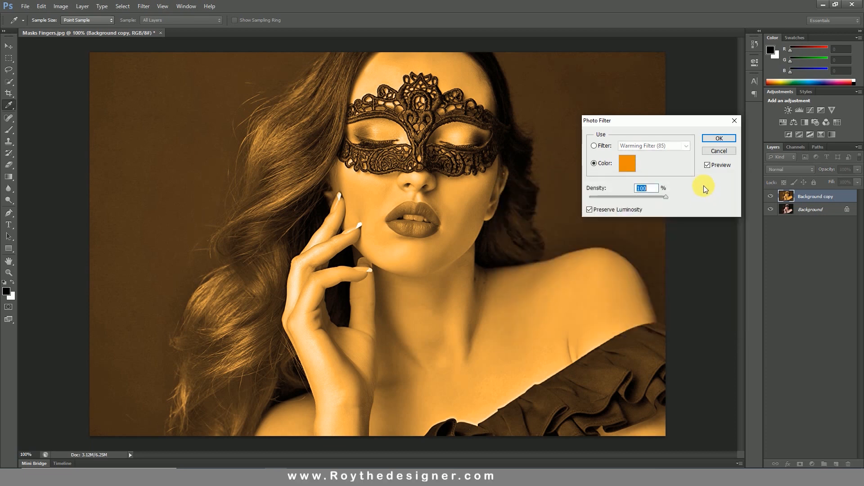
pyautogui.click(717, 140)
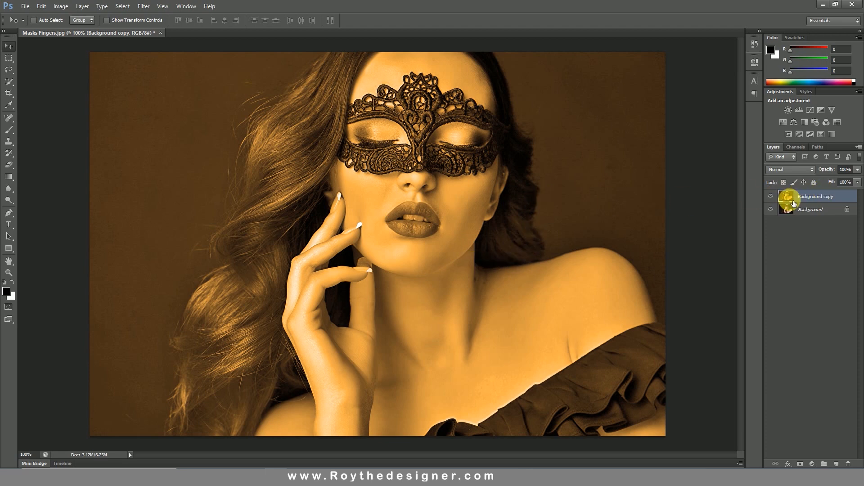
# Duplicate the Background copy layer as Background copy 2 in the same document
pyautogui.rightClick(817, 196)
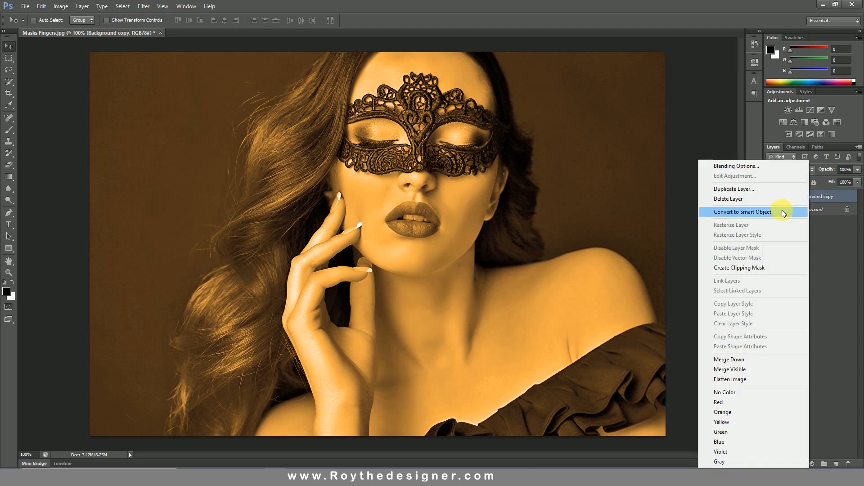
pyautogui.click(764, 187)
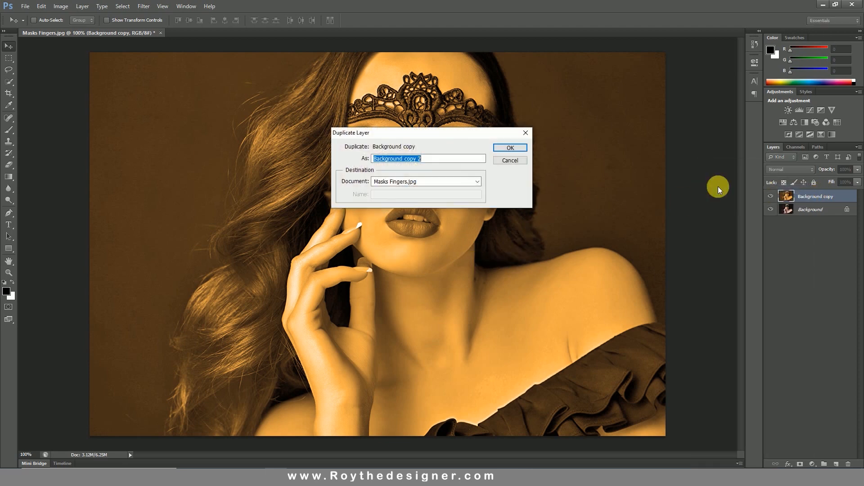
pyautogui.click(508, 147)
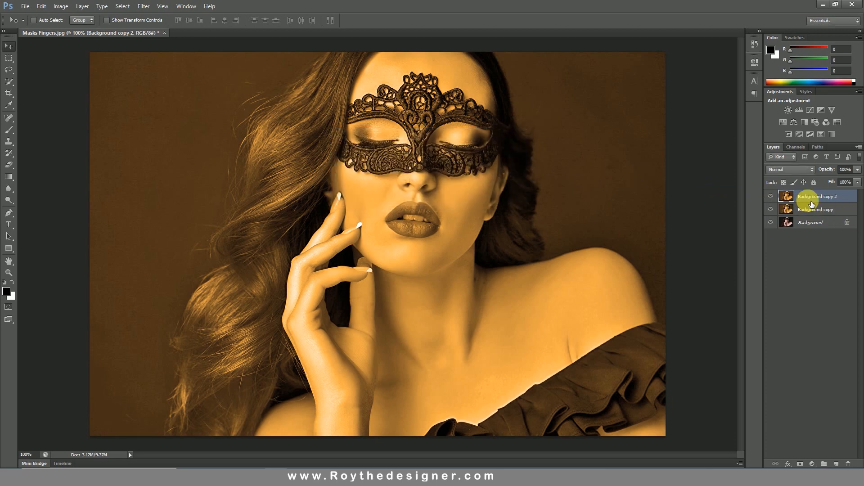
# Open the Filter Gallery for Background copy 2 and choose the Mosaic Tiles texture filter
pyautogui.click(144, 6)
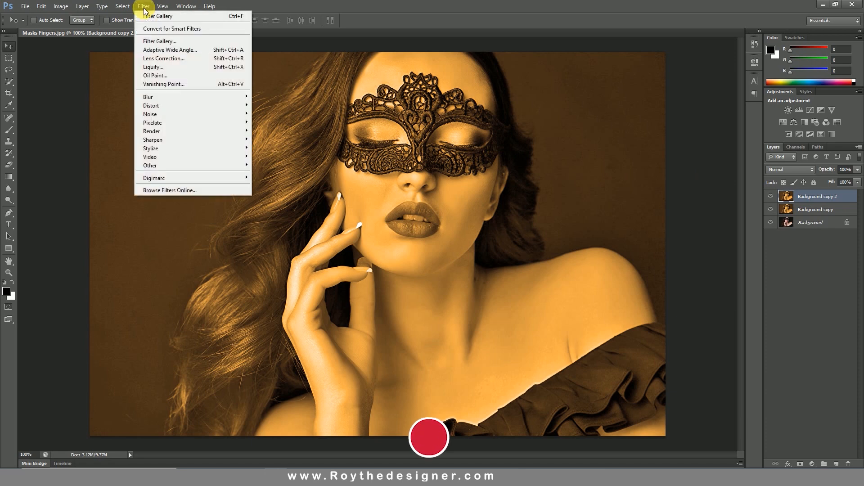
pyautogui.click(161, 41)
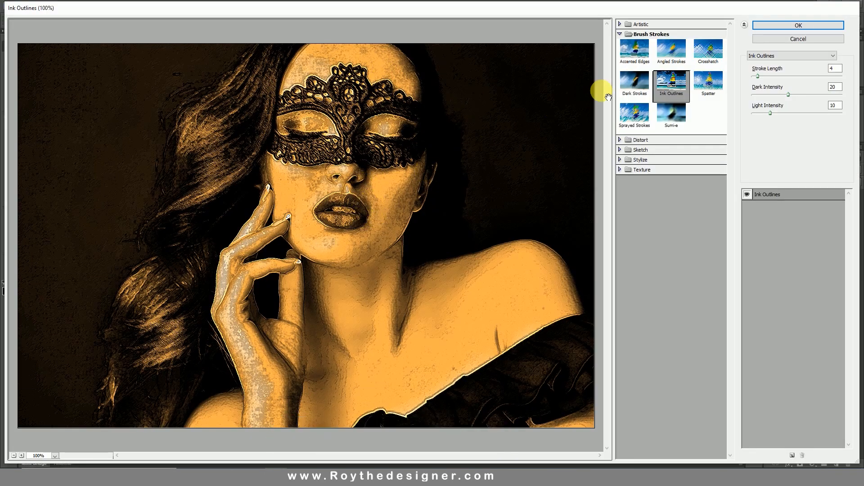
pyautogui.click(628, 35)
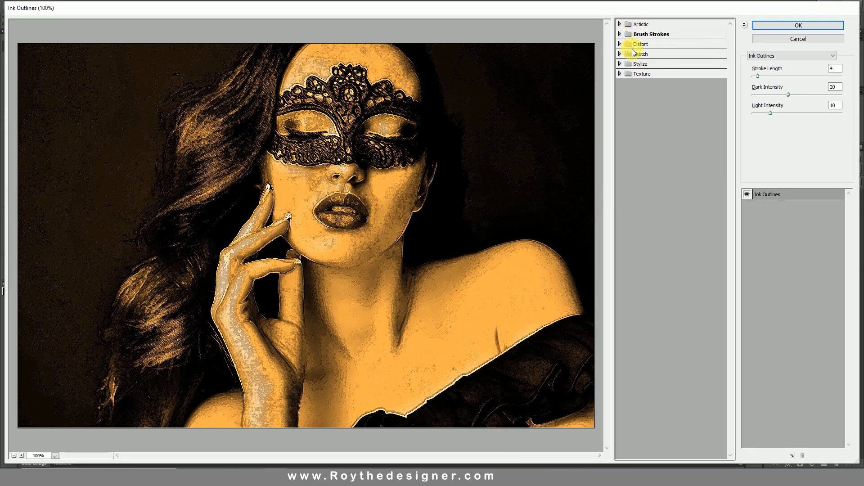
pyautogui.click(621, 73)
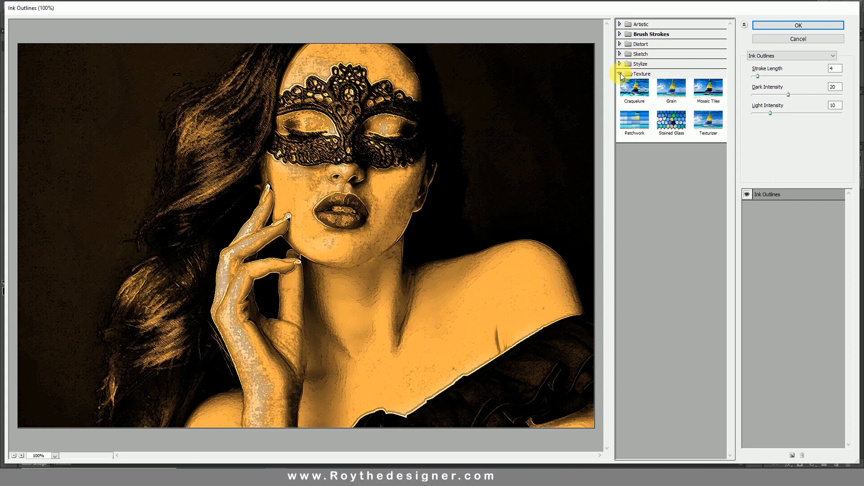
pyautogui.click(700, 91)
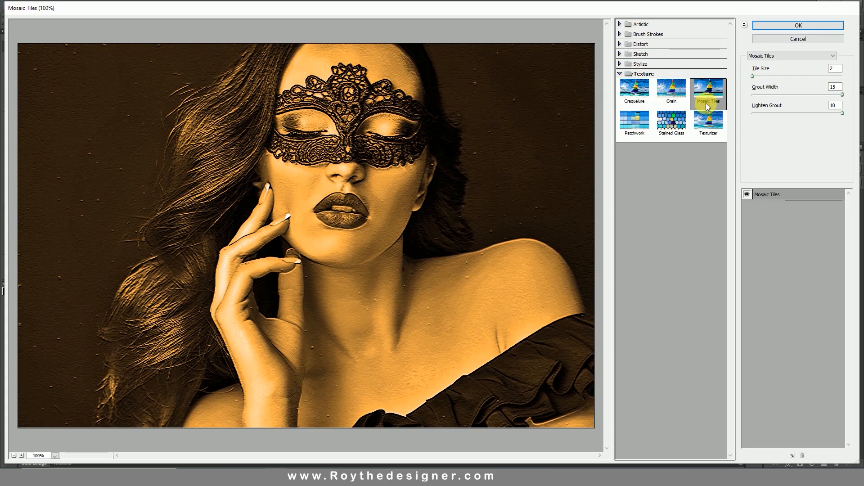
# Set the Mosaic Tiles to tile size 4, grout width 15 and lighten grout 10, and apply the filter
pyautogui.moveTo(784, 78); pyautogui.dragTo(754, 79)
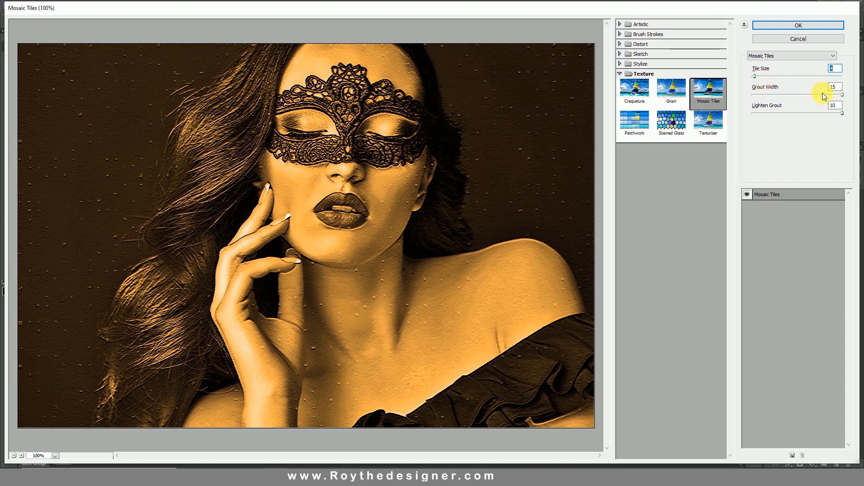
pyautogui.moveTo(822, 92); pyautogui.dragTo(827, 94)
pyautogui.moveTo(831, 93); pyautogui.dragTo(841, 90)
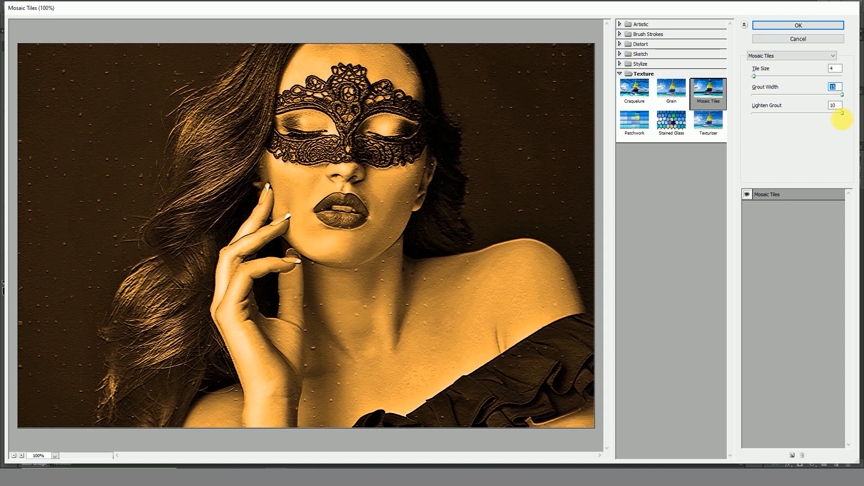
pyautogui.moveTo(842, 113); pyautogui.dragTo(853, 117)
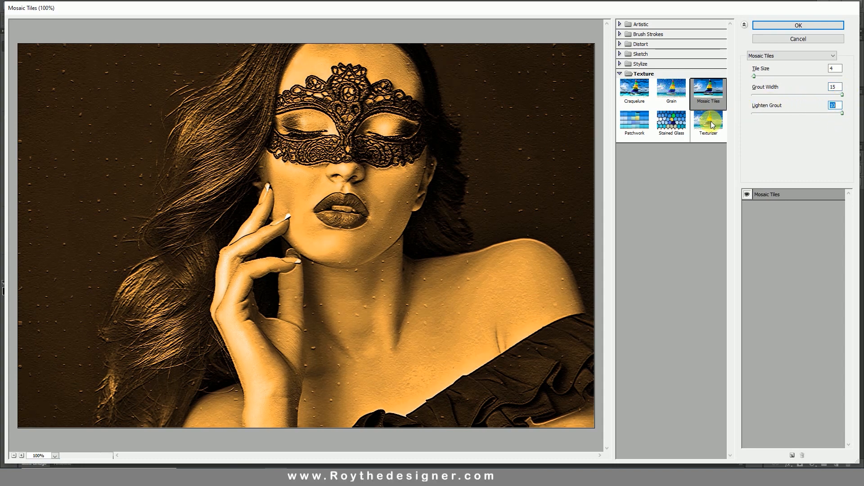
pyautogui.click(789, 26)
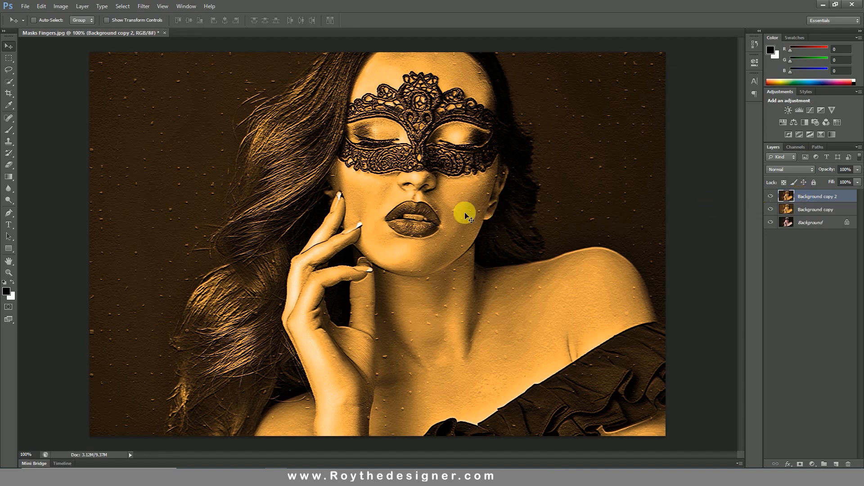
# Add a Brightness/Contrast adjustment layer above Background copy 2 with brightness -9 and contrast 23
pyautogui.click(818, 464)
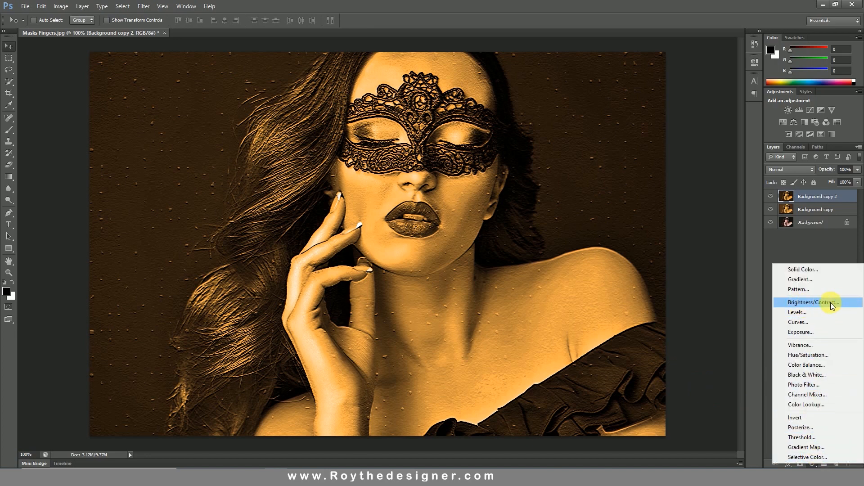
pyautogui.click(815, 305)
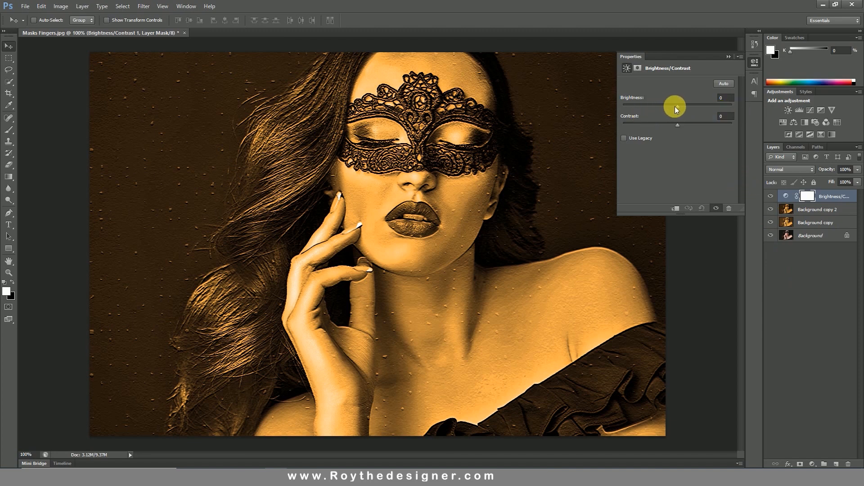
pyautogui.moveTo(680, 104); pyautogui.dragTo(678, 106)
pyautogui.moveTo(678, 106); pyautogui.dragTo(677, 109)
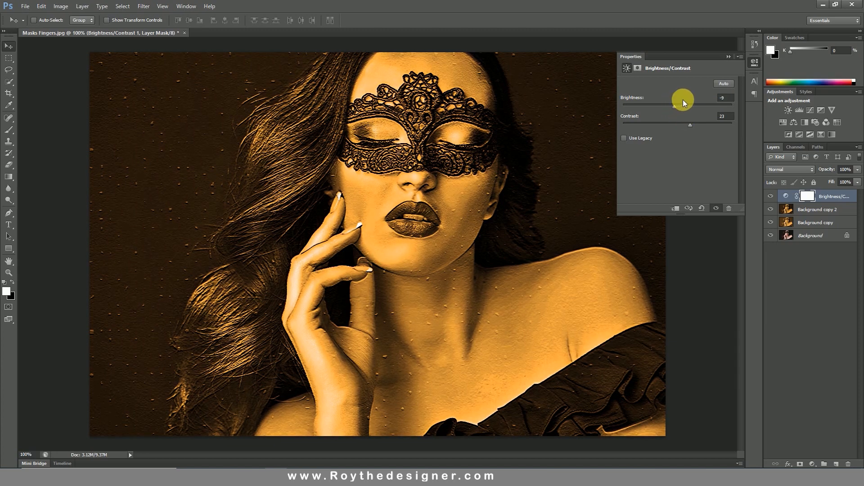
pyautogui.click(755, 62)
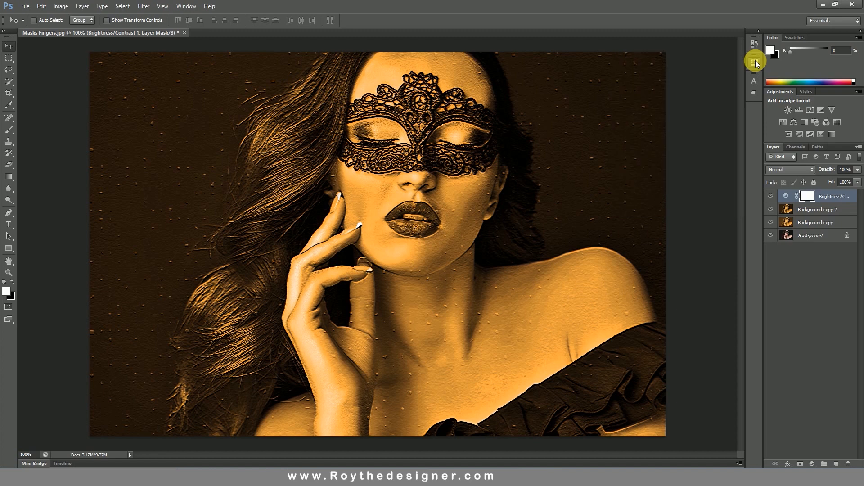
# Dodge the highlights on the eyelid, forehead and cheek of Background copy 2 with a soft 42 px brush at 71% exposure
pyautogui.click(805, 211)
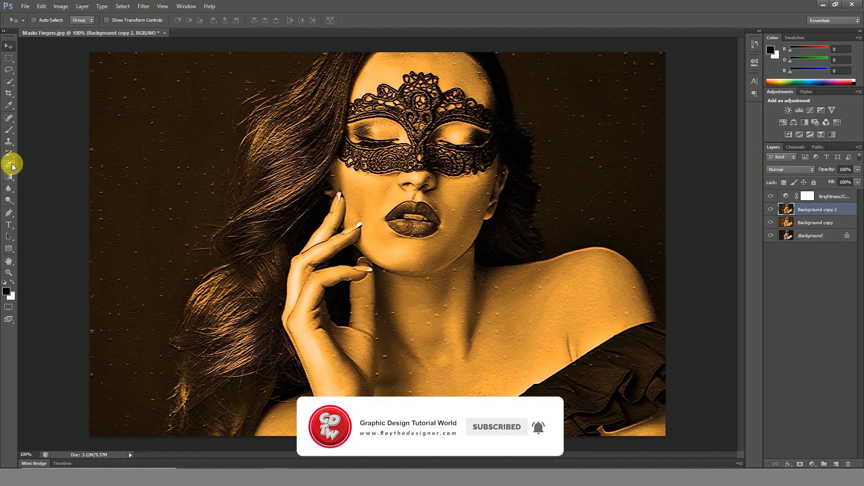
pyautogui.click(9, 200)
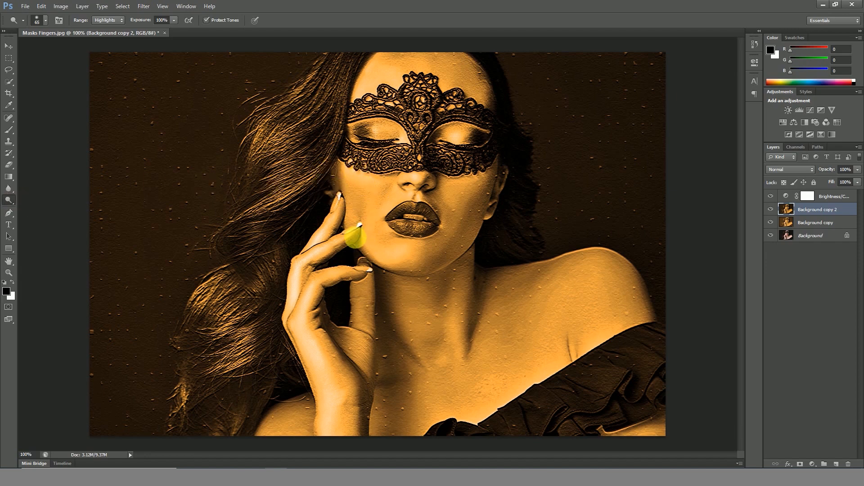
pyautogui.scroll(3, 464, 162)
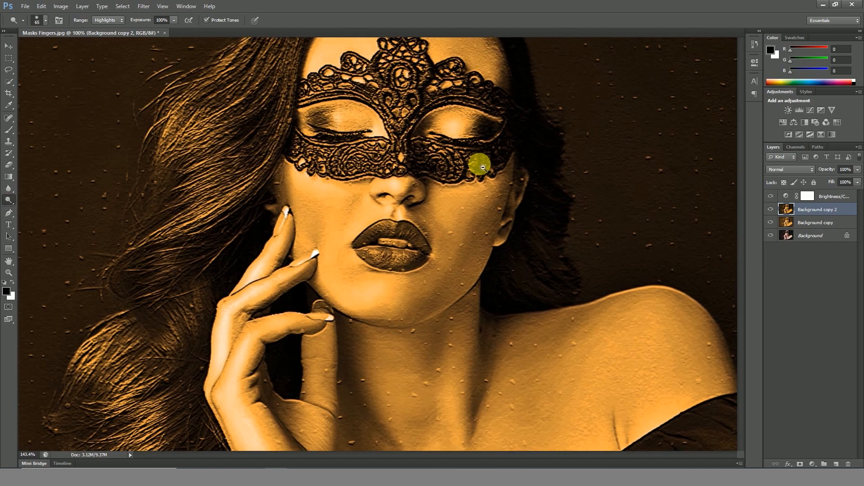
pyautogui.moveTo(479, 151); pyautogui.dragTo(492, 180)
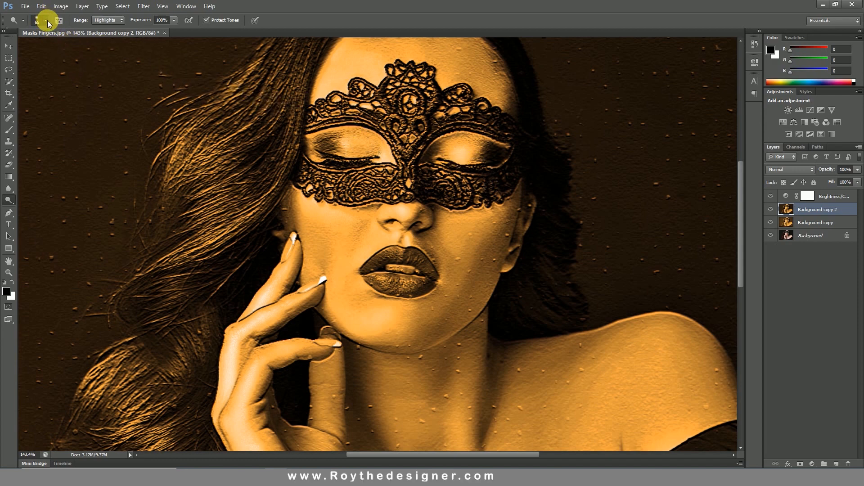
pyautogui.click(48, 20)
pyautogui.moveTo(36, 49); pyautogui.dragTo(31, 48)
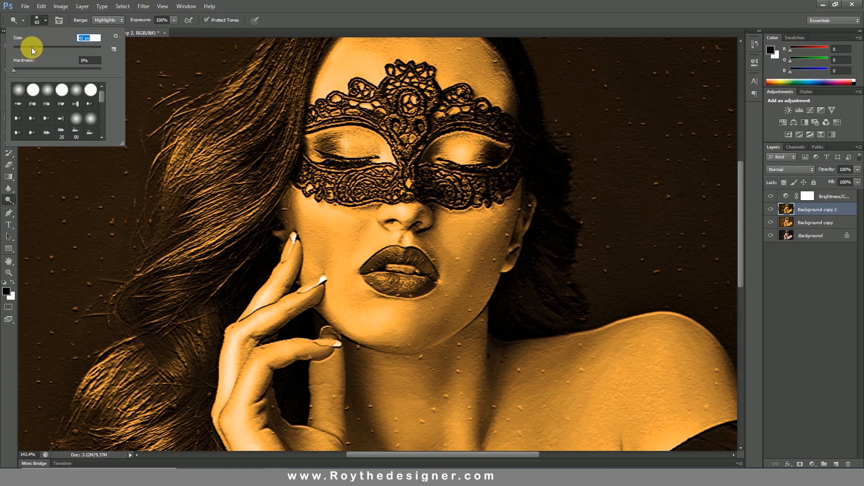
pyautogui.click(175, 20)
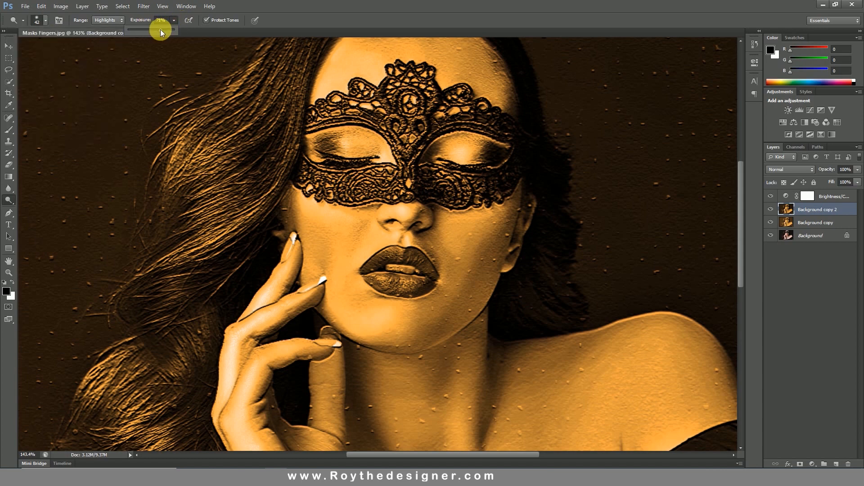
pyautogui.click(464, 154)
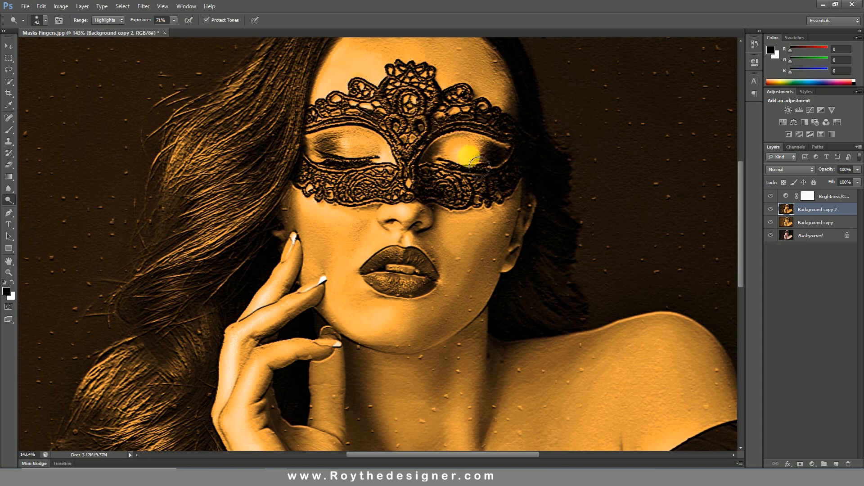
pyautogui.moveTo(479, 167)
pyautogui.mouseDown()
pyautogui.moveTo(492, 169)
pyautogui.moveTo(430, 137)
pyautogui.mouseUp()
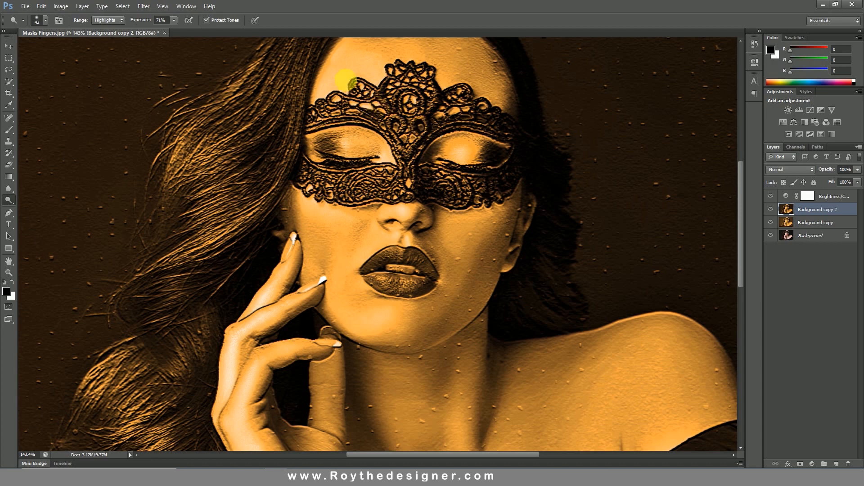
pyautogui.click(346, 83)
pyautogui.moveTo(347, 84)
pyautogui.mouseDown()
pyautogui.moveTo(388, 80)
pyautogui.moveTo(361, 71)
pyautogui.moveTo(327, 98)
pyautogui.moveTo(354, 113)
pyautogui.moveTo(390, 256)
pyautogui.moveTo(367, 250)
pyautogui.mouseUp()
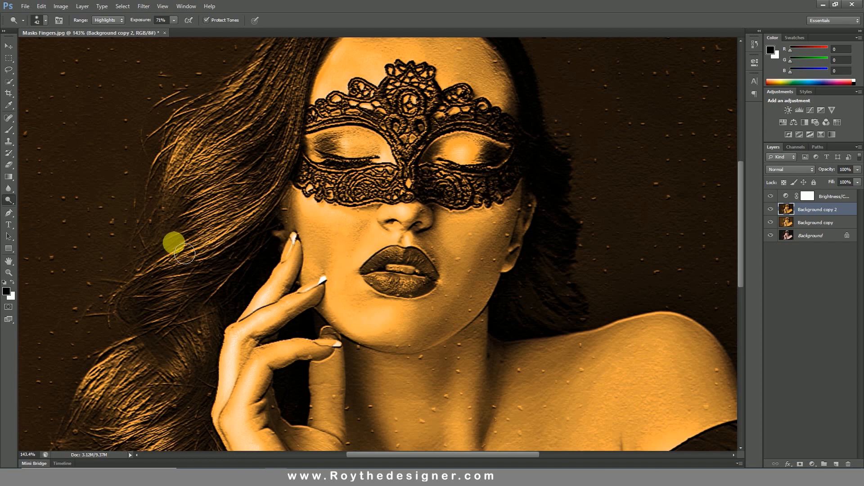
pyautogui.click(23, 198)
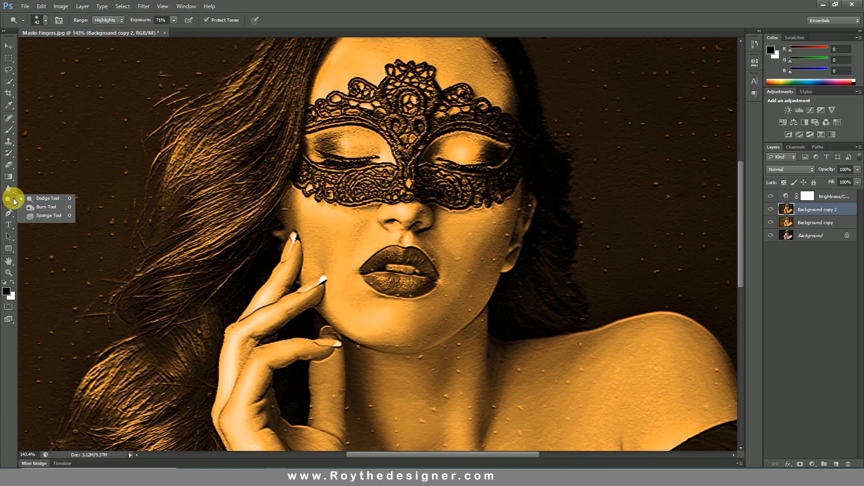
pyautogui.click(45, 207)
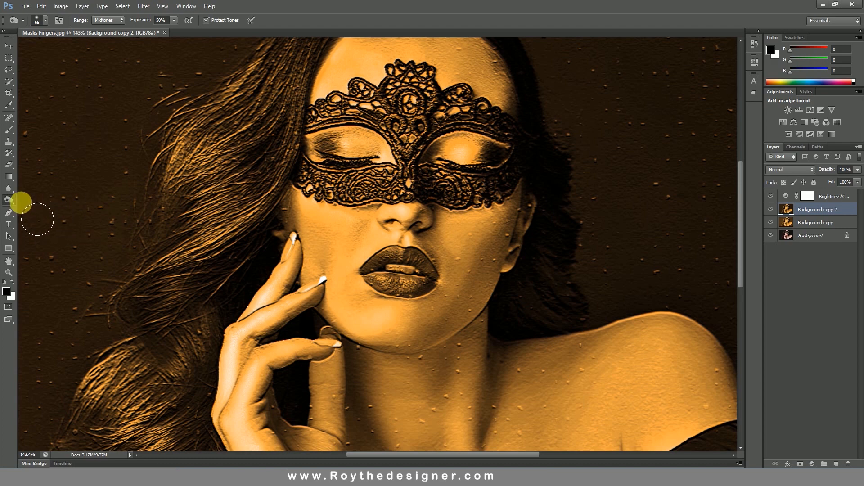
pyautogui.click(10, 199)
pyautogui.click(40, 199)
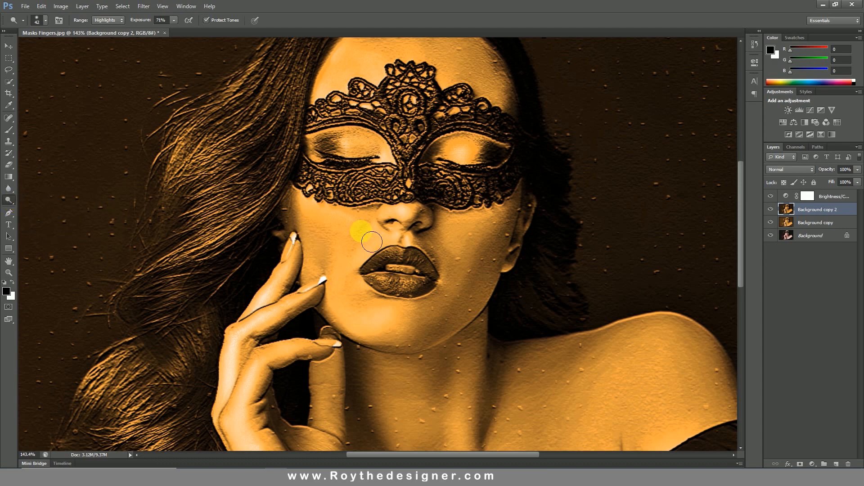
# Dodge the highlights between the cheek and the nose on Background copy 2
pyautogui.moveTo(372, 243)
pyautogui.mouseDown()
pyautogui.moveTo(398, 218)
pyautogui.moveTo(421, 223)
pyautogui.moveTo(382, 237)
pyautogui.moveTo(392, 254)
pyautogui.moveTo(416, 246)
pyautogui.moveTo(415, 222)
pyautogui.mouseUp()
pyautogui.hotkey('ctrl', '-')
pyautogui.hotkey('ctrl', '-')
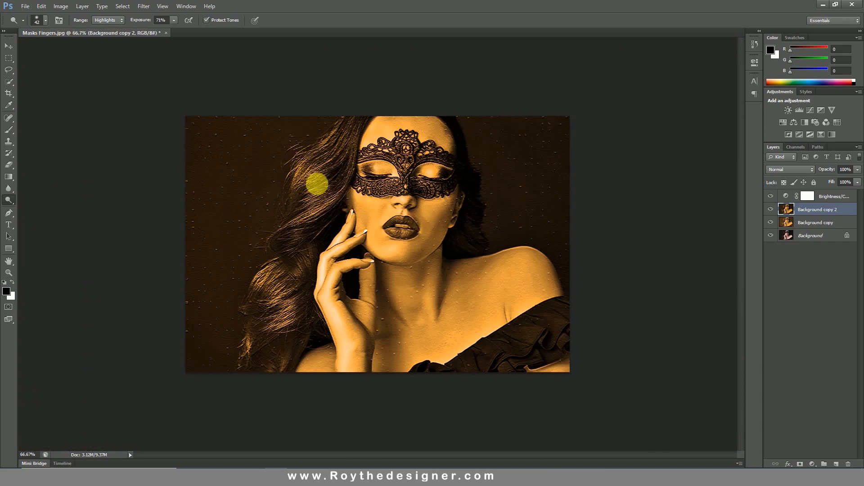
# Enlarge the Dodge brush to 68 px and brighten the highlights along the fingers beside the face
pyautogui.rightClick(280, 149)
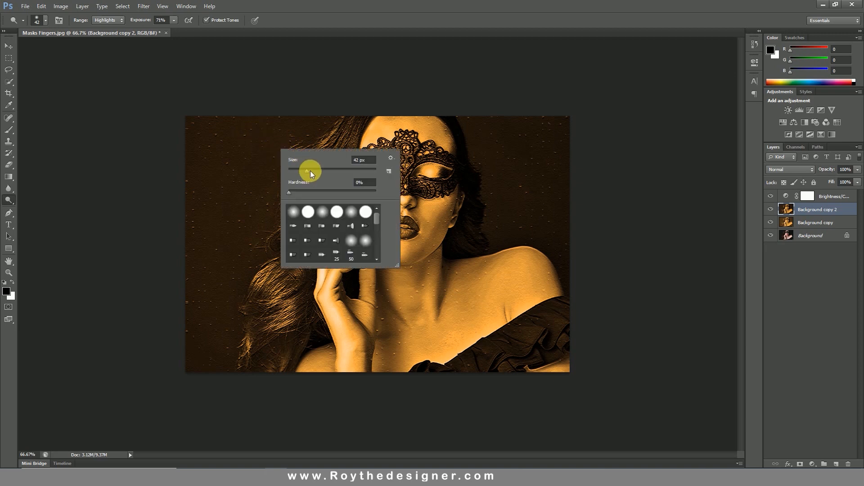
pyautogui.moveTo(322, 170); pyautogui.dragTo(320, 169)
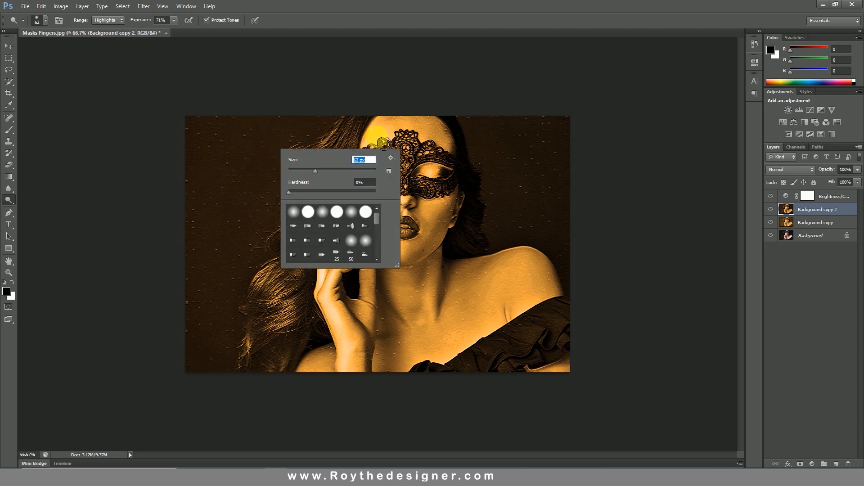
pyautogui.click(319, 170)
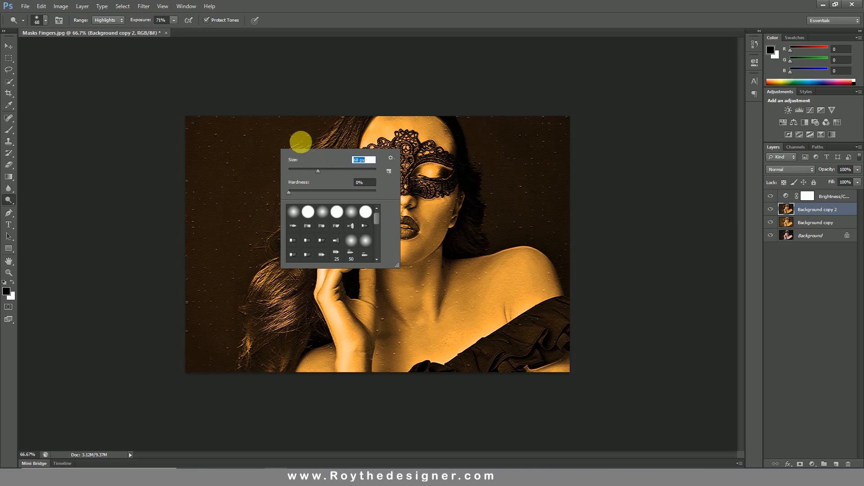
pyautogui.click(278, 15)
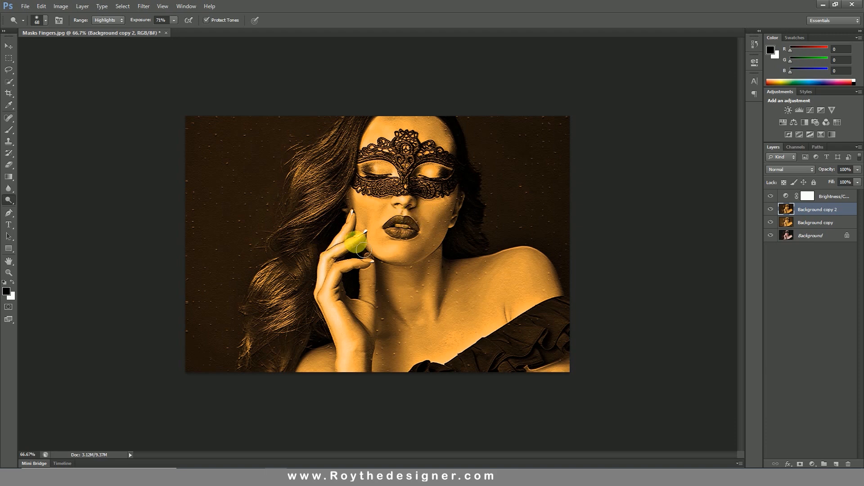
pyautogui.moveTo(356, 250); pyautogui.dragTo(333, 258)
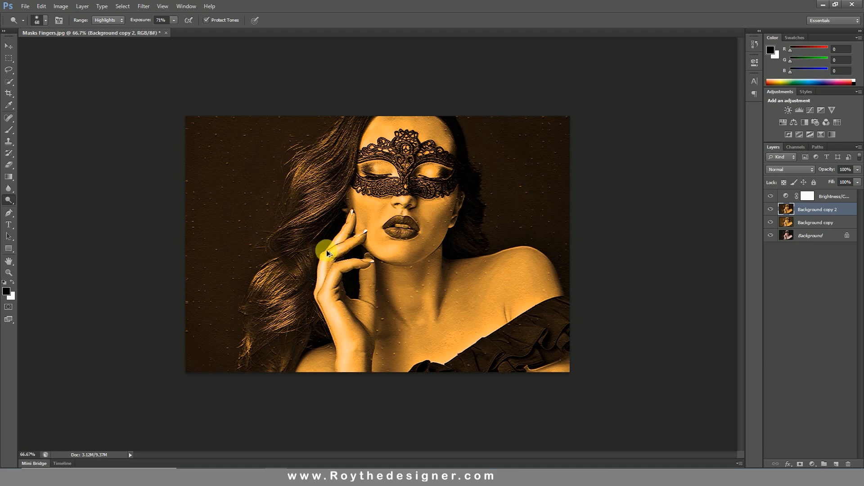
pyautogui.hotkey('ctrl', '+')
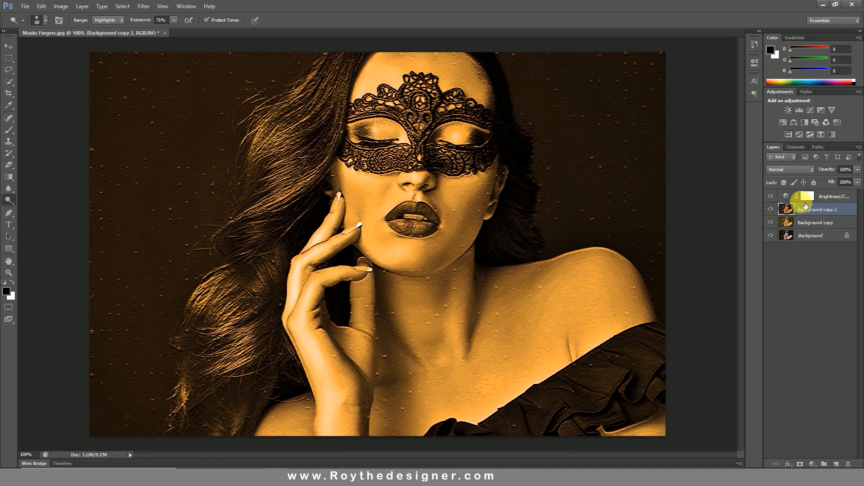
pyautogui.click(795, 198)
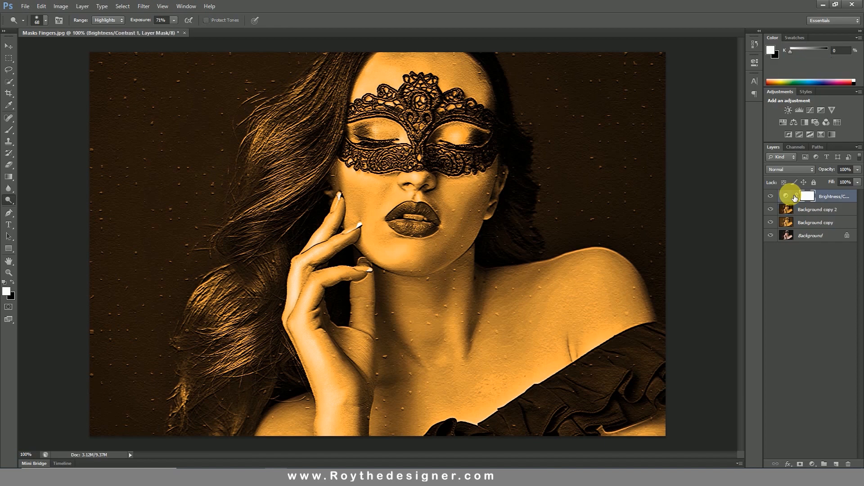
pyautogui.moveTo(350, 252)
pyautogui.mouseDown()
pyautogui.moveTo(306, 271)
pyautogui.moveTo(347, 257)
pyautogui.moveTo(312, 281)
pyautogui.moveTo(316, 316)
pyautogui.moveTo(336, 297)
pyautogui.moveTo(313, 314)
pyautogui.moveTo(356, 435)
pyautogui.moveTo(401, 240)
pyautogui.moveTo(422, 220)
pyautogui.moveTo(433, 188)
pyautogui.moveTo(403, 132)
pyautogui.moveTo(403, 82)
pyautogui.mouseUp()
pyautogui.click(832, 214)
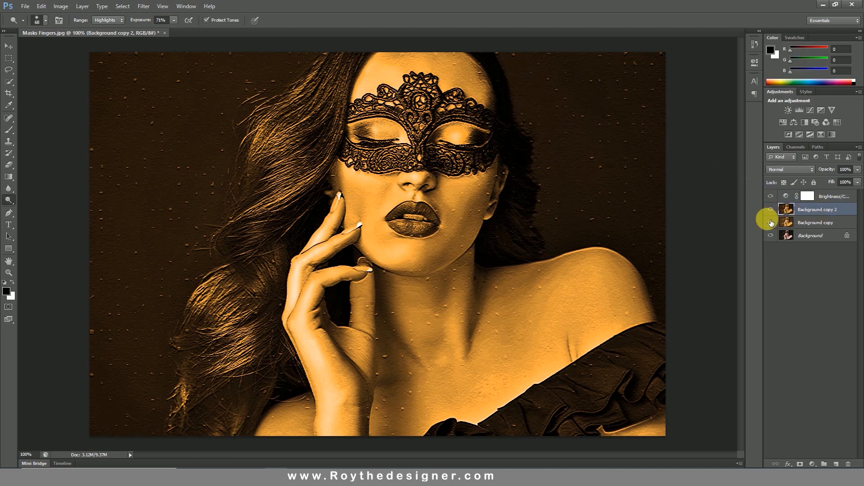
# Add a Hue/Saturation adjustment layer above Background copy 2 and shift its hue slightly towards yellow
pyautogui.click(815, 466)
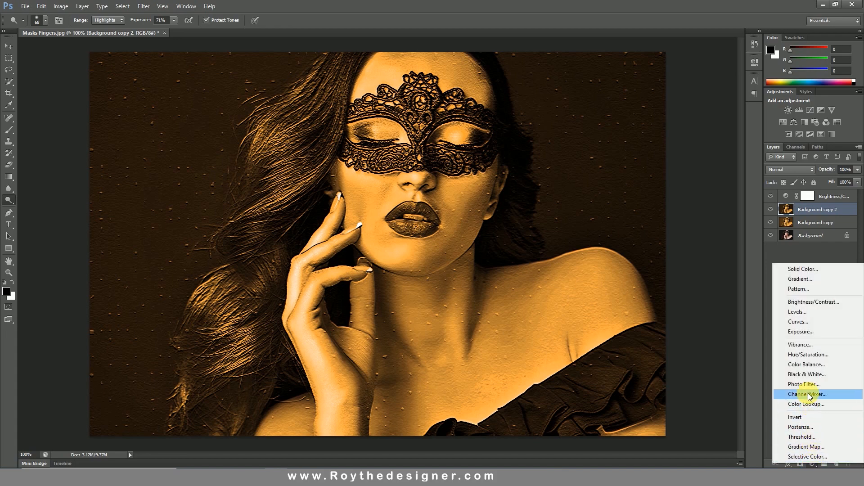
pyautogui.click(809, 355)
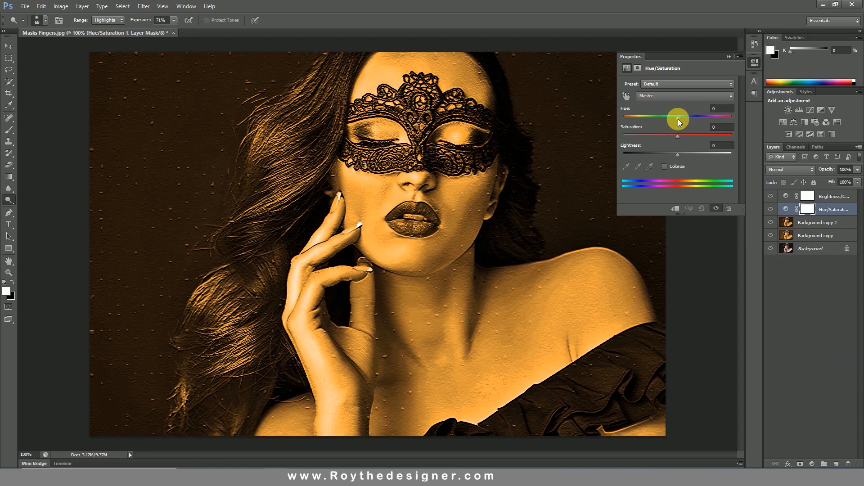
pyautogui.moveTo(678, 119); pyautogui.dragTo(682, 119)
pyautogui.click(755, 62)
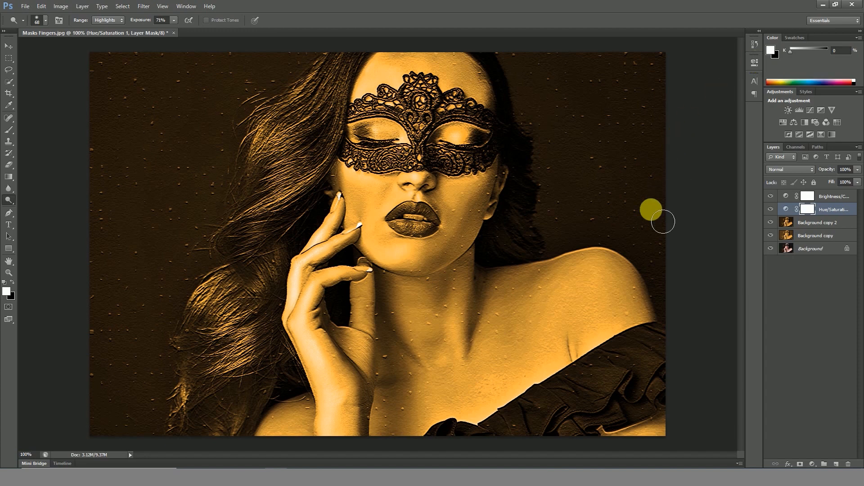
# On Background copy 2, start a Pen path at the top of the forehead and trace down the hairline beside the mask
pyautogui.click(807, 224)
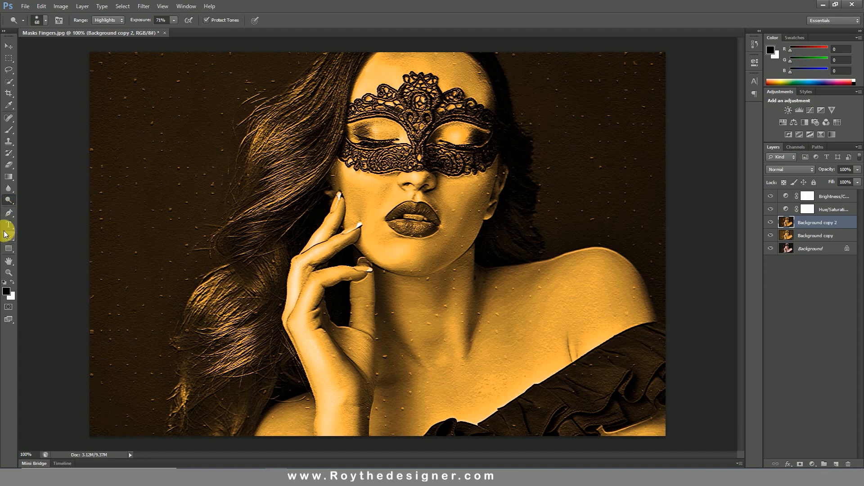
pyautogui.click(9, 213)
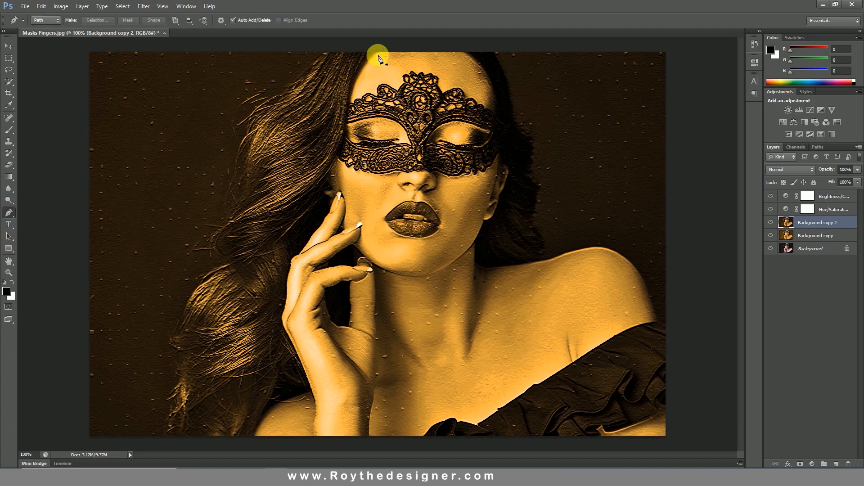
pyautogui.scroll(1, 407, 107)
pyautogui.scroll(6, 409, 106)
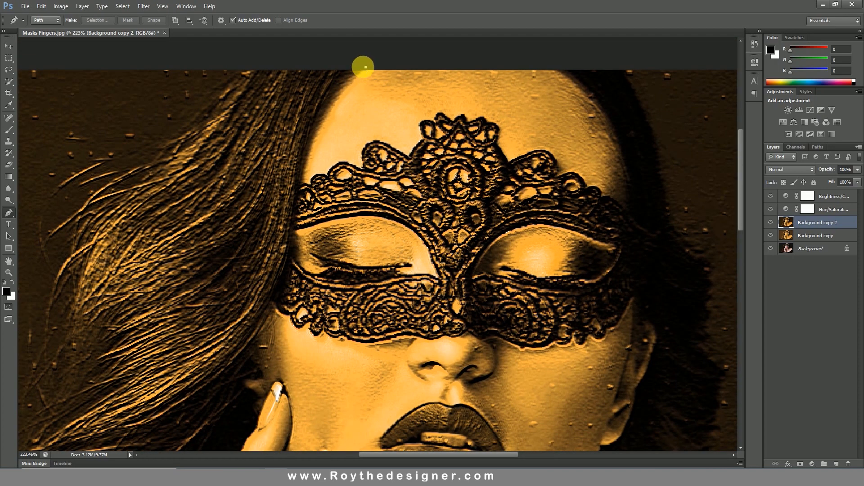
pyautogui.click(366, 67)
pyautogui.moveTo(314, 134)
pyautogui.mouseDown()
pyautogui.moveTo(301, 190)
pyautogui.moveTo(322, 131)
pyautogui.mouseUp()
pyautogui.moveTo(294, 189); pyautogui.dragTo(346, 90)
pyautogui.moveTo(295, 174); pyautogui.dragTo(341, 89)
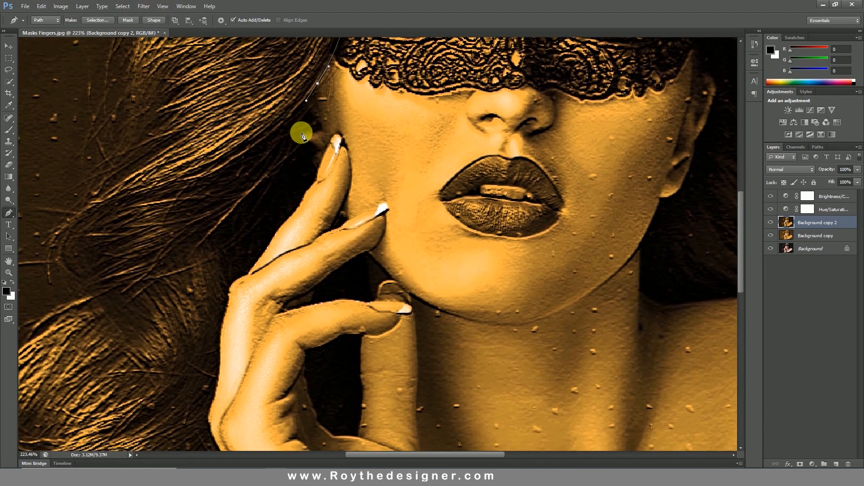
# Continue the path from the cheek down the outer edge of the raised fingers and the back of the hand
pyautogui.moveTo(306, 134); pyautogui.dragTo(338, 98)
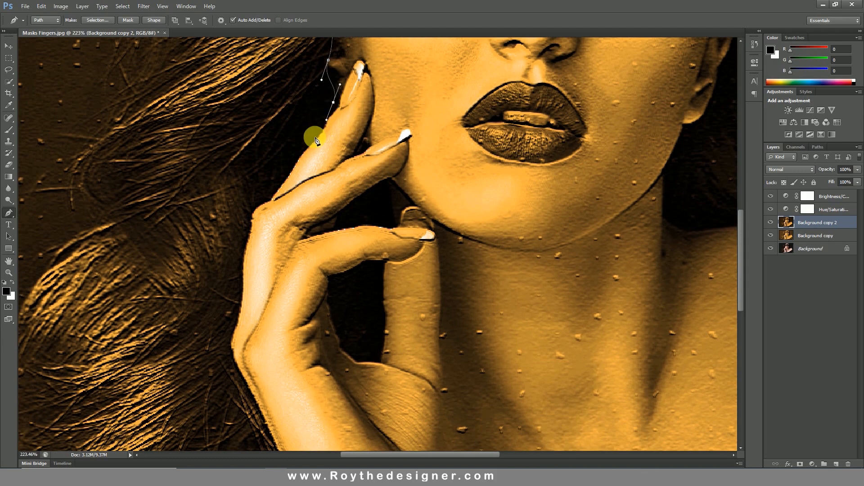
pyautogui.moveTo(315, 137); pyautogui.dragTo(361, 68)
pyautogui.moveTo(323, 108); pyautogui.dragTo(341, 82)
pyautogui.moveTo(313, 113); pyautogui.dragTo(314, 131)
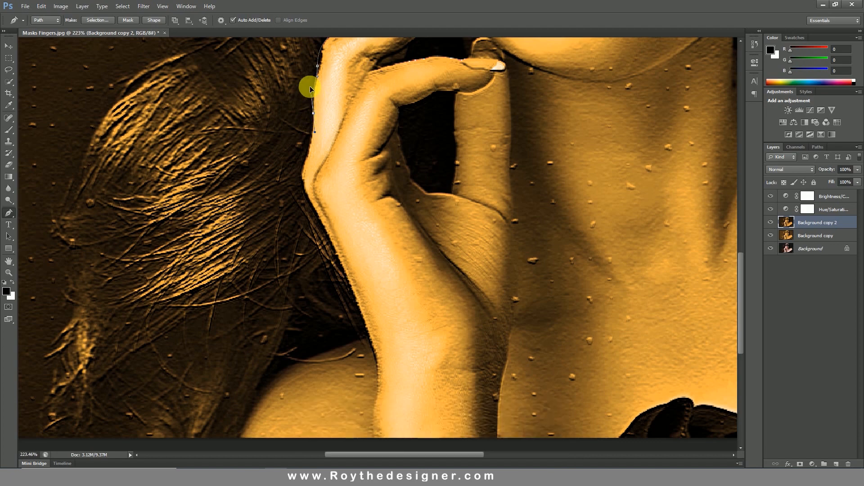
pyautogui.moveTo(345, 127); pyautogui.dragTo(348, 108)
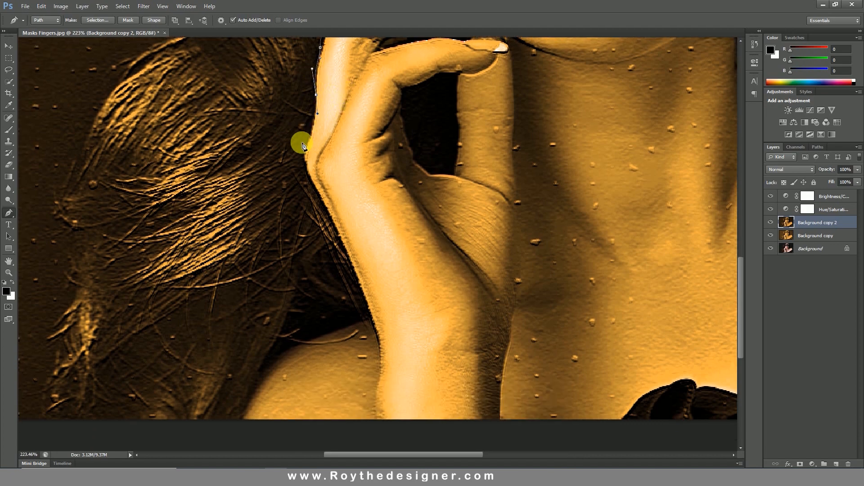
pyautogui.moveTo(304, 152); pyautogui.dragTo(323, 116)
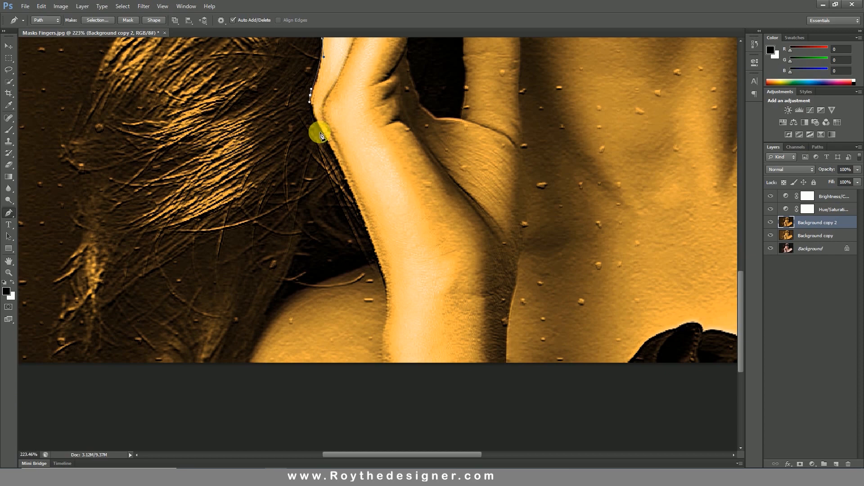
# Trace the path along the outer edge of the wrist and over the shoulder behind it to the image's lower edge
pyautogui.click(331, 154)
pyautogui.moveTo(331, 153); pyautogui.dragTo(321, 118)
pyautogui.click(344, 170)
pyautogui.moveTo(346, 179); pyautogui.dragTo(342, 134)
pyautogui.click(354, 173)
pyautogui.moveTo(356, 175); pyautogui.dragTo(376, 122)
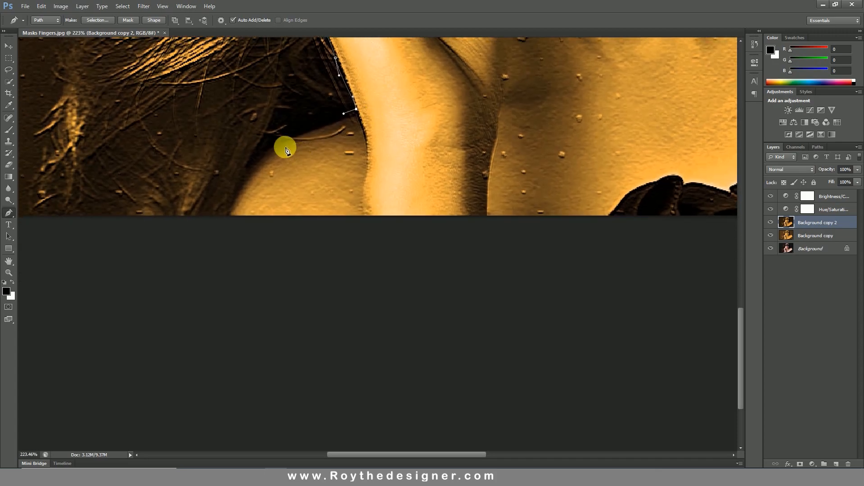
pyautogui.moveTo(271, 152); pyautogui.dragTo(314, 125)
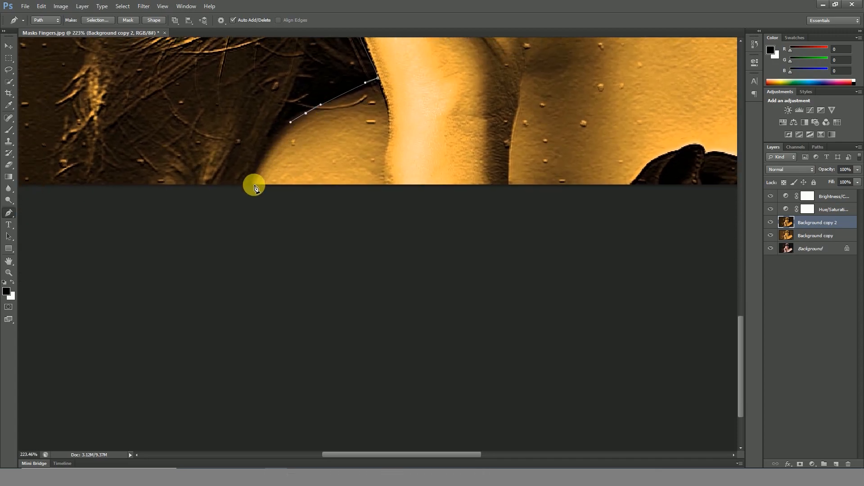
pyautogui.moveTo(253, 189); pyautogui.dragTo(254, 214)
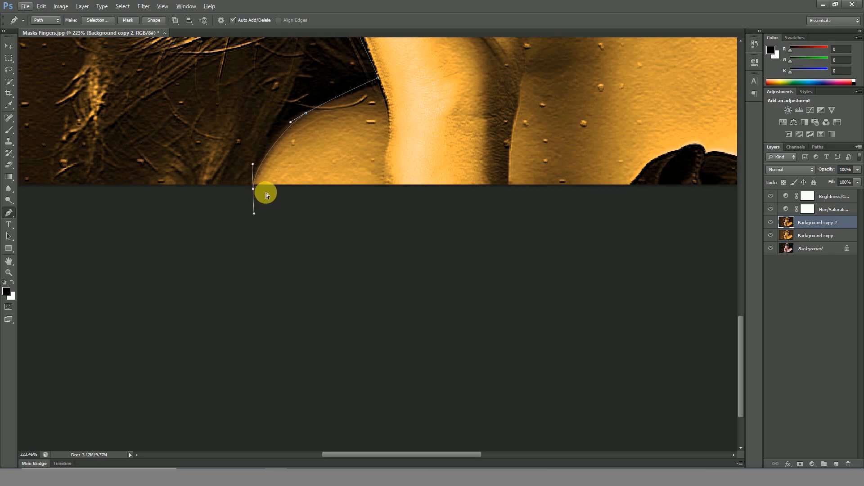
# Close the path outside the canvas around the long hair and the background beside it, ending at the forehead's starting point
pyautogui.keyDown('alt'); pyautogui.click(288, 159); pyautogui.keyUp('alt')
pyautogui.keyDown('alt'); pyautogui.click(287, 160); pyautogui.keyUp('alt')
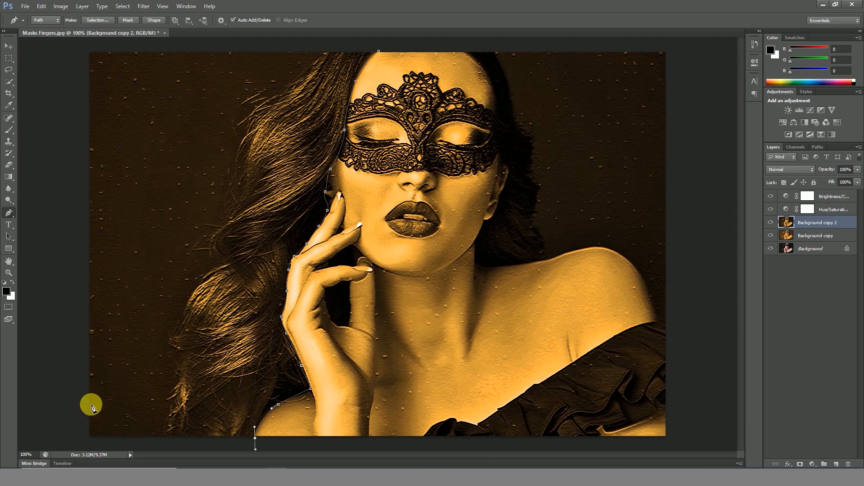
pyautogui.click(64, 438)
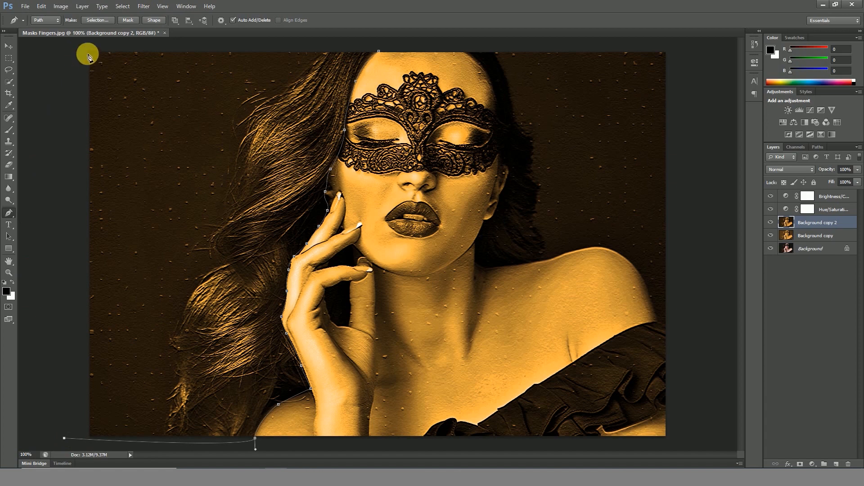
pyautogui.click(64, 45)
pyautogui.click(240, 45)
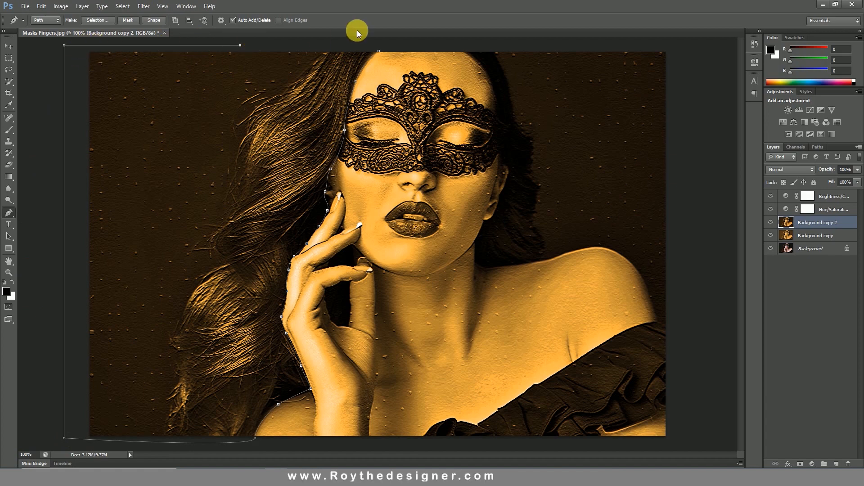
pyautogui.click(375, 46)
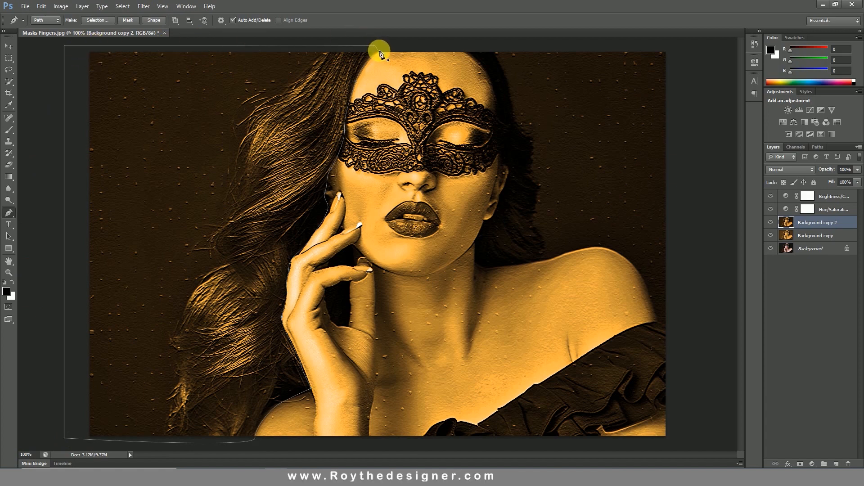
# Start a second Pen path above the forehead's other side and trace it down past the mask and ear to below the earlobe
pyautogui.moveTo(563, 139); pyautogui.dragTo(469, 210)
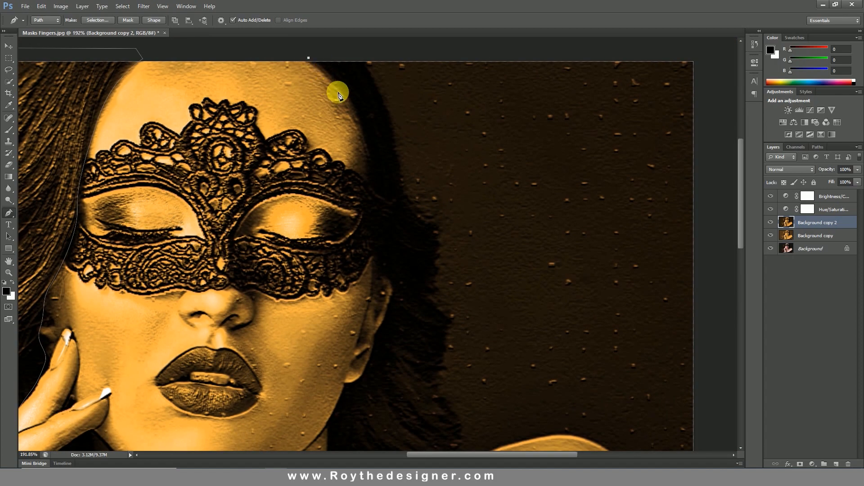
pyautogui.moveTo(357, 111); pyautogui.dragTo(365, 135)
pyautogui.moveTo(371, 177); pyautogui.dragTo(355, 164)
pyautogui.scroll(-3, 379, 171)
pyautogui.scroll(-3, 373, 189)
pyautogui.scroll(-3, 383, 170)
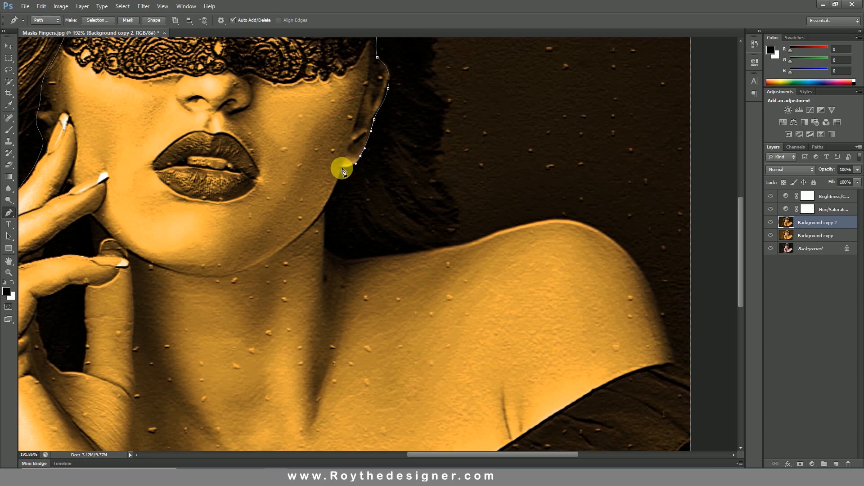
pyautogui.click(339, 179)
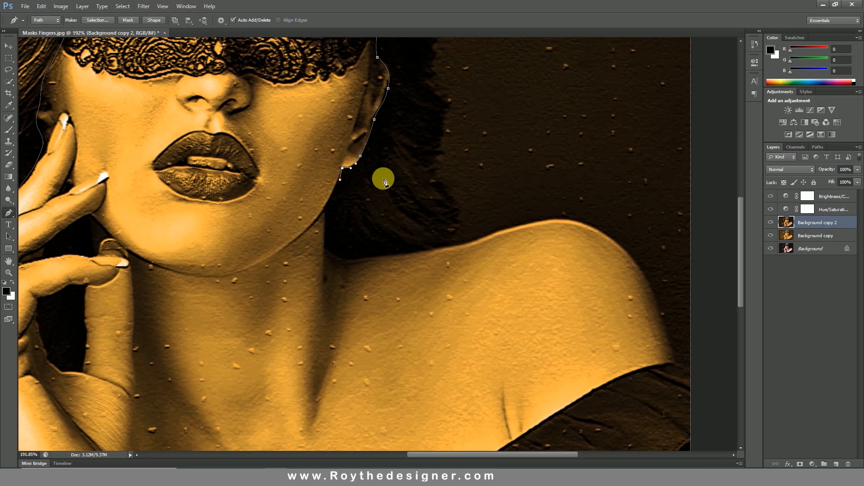
# Continue the second path down the jaw and neck, across the top of the bare shoulder and around its outer curve
pyautogui.scroll(2, 355, 200)
pyautogui.moveTo(385, 216); pyautogui.dragTo(385, 140)
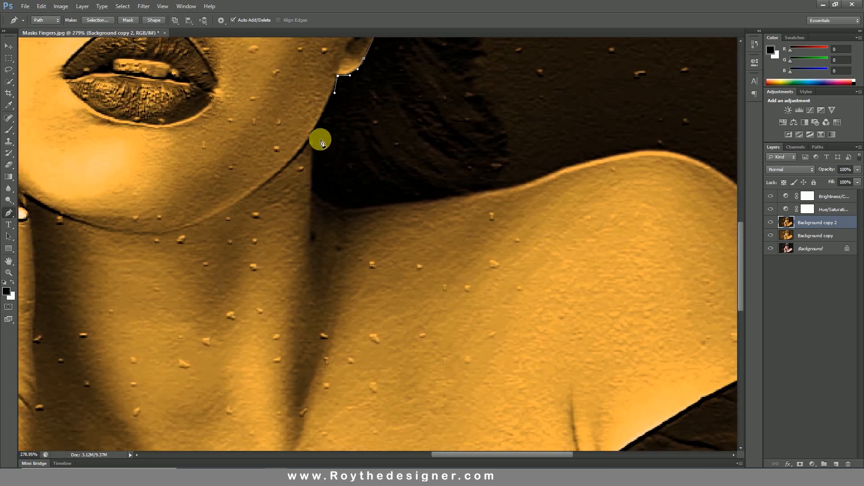
pyautogui.moveTo(311, 133); pyautogui.dragTo(308, 138)
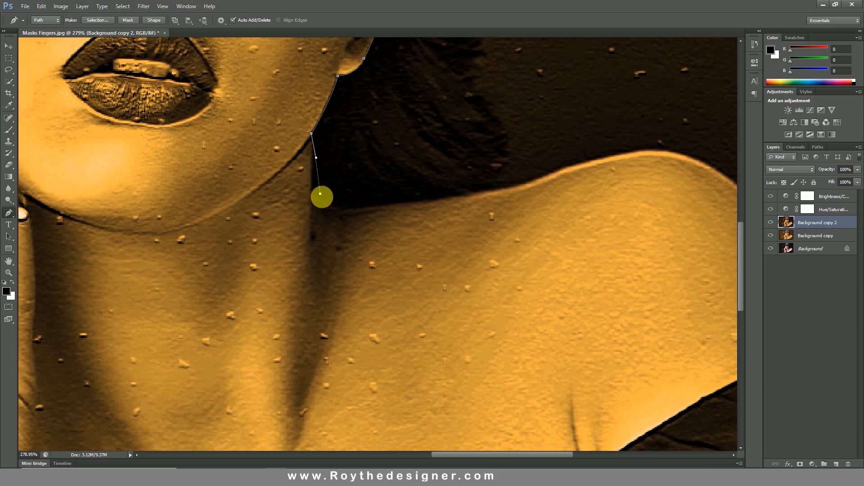
pyautogui.moveTo(320, 193); pyautogui.dragTo(392, 202)
pyautogui.moveTo(462, 193); pyautogui.dragTo(485, 189)
pyautogui.moveTo(548, 171); pyautogui.dragTo(403, 179)
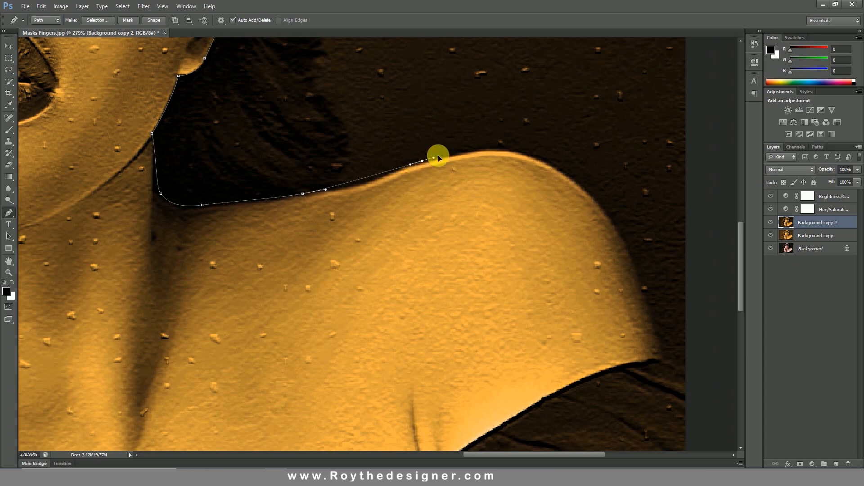
pyautogui.moveTo(458, 145); pyautogui.dragTo(433, 102)
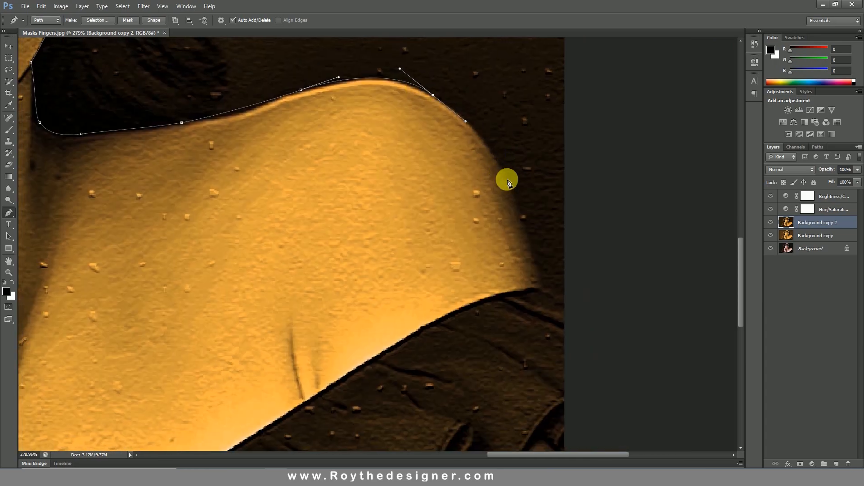
pyautogui.moveTo(513, 189); pyautogui.dragTo(494, 172)
pyautogui.moveTo(503, 204); pyautogui.dragTo(506, 205)
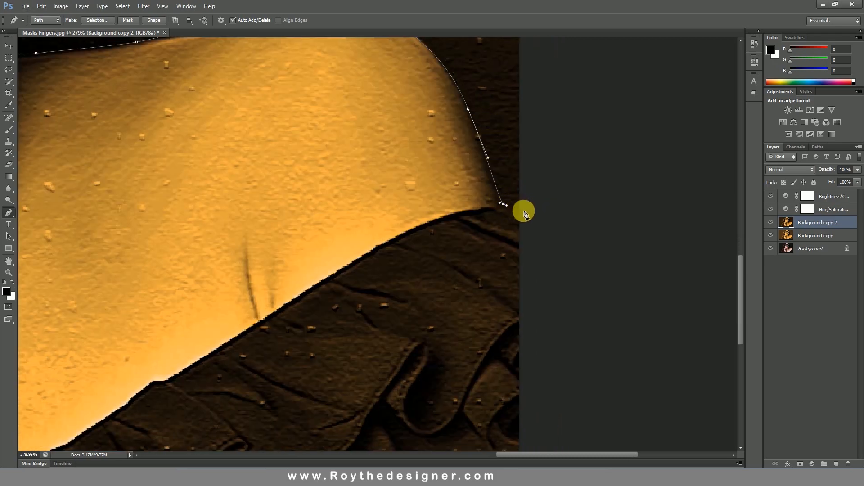
pyautogui.keyDown('alt'); pyautogui.click(535, 201); pyautogui.keyUp('alt')
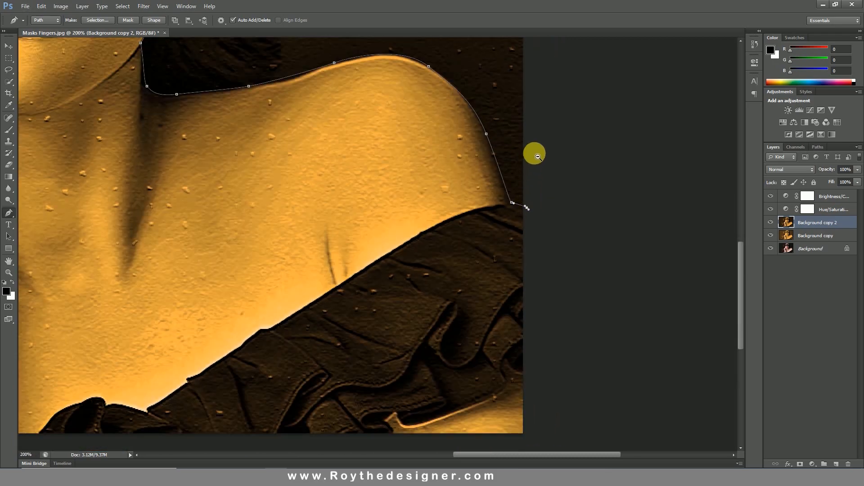
pyautogui.scroll(-1, 527, 216)
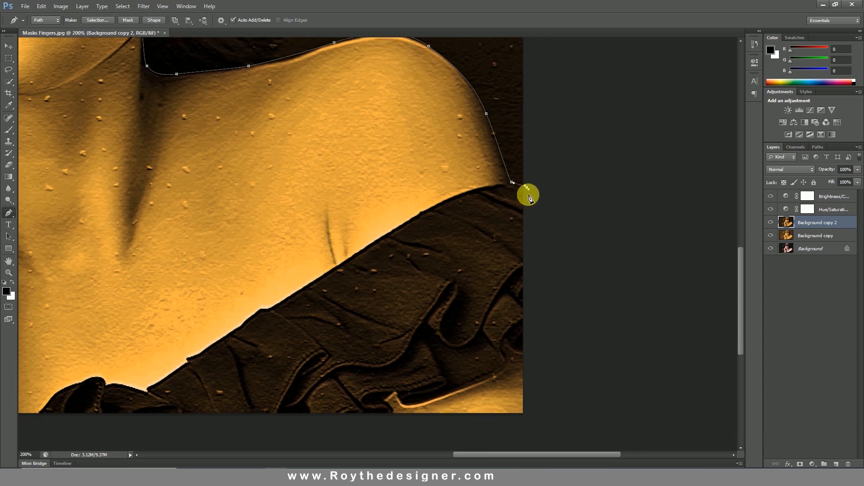
pyautogui.moveTo(531, 197); pyautogui.dragTo(538, 203)
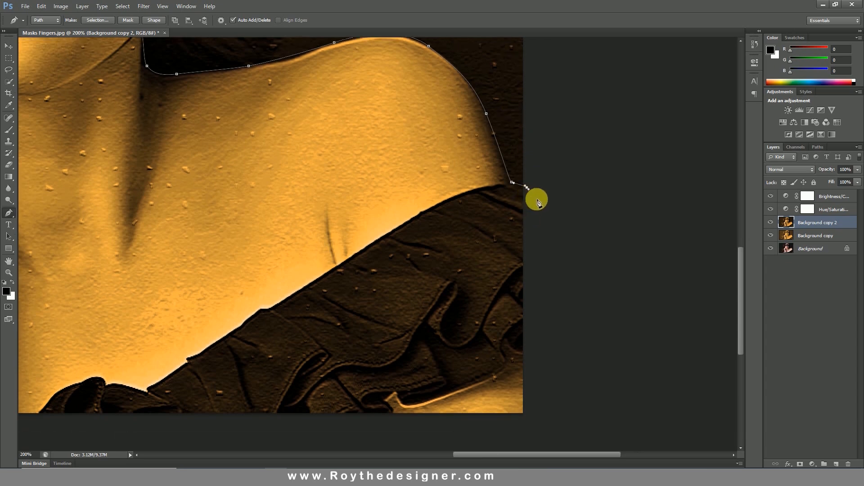
pyautogui.hotkey('ctrl', 'z')
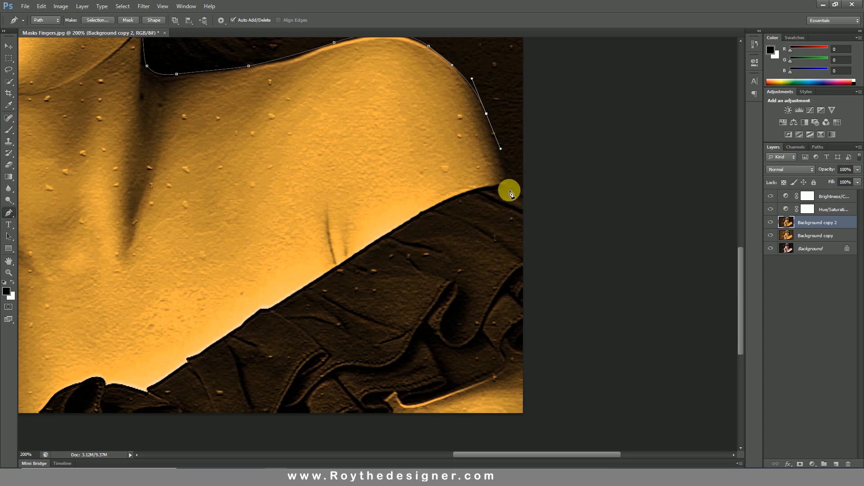
# Continue the second Pen path from the shoulder's outer curve down along the dress's upper edge toward the chest ruffle
pyautogui.click(508, 186)
pyautogui.moveTo(499, 201); pyautogui.dragTo(525, 126)
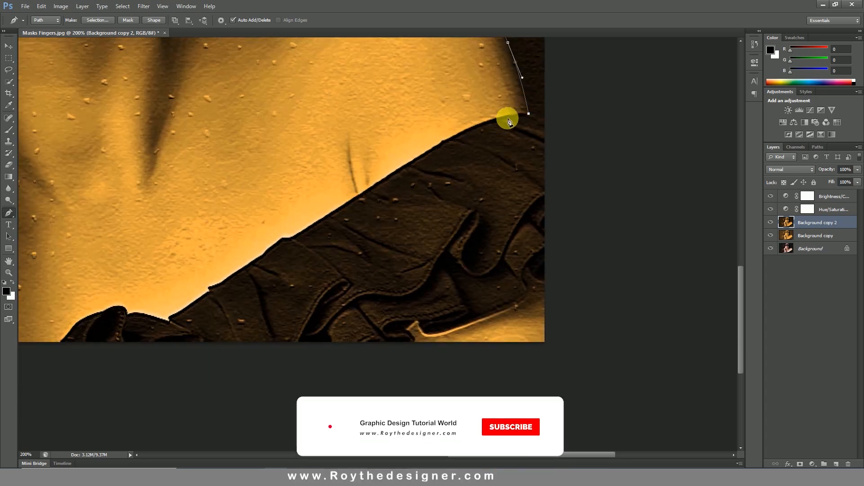
pyautogui.moveTo(507, 120); pyautogui.dragTo(495, 120)
pyautogui.moveTo(430, 149)
pyautogui.mouseDown()
pyautogui.moveTo(392, 171)
pyautogui.moveTo(446, 140)
pyautogui.mouseUp()
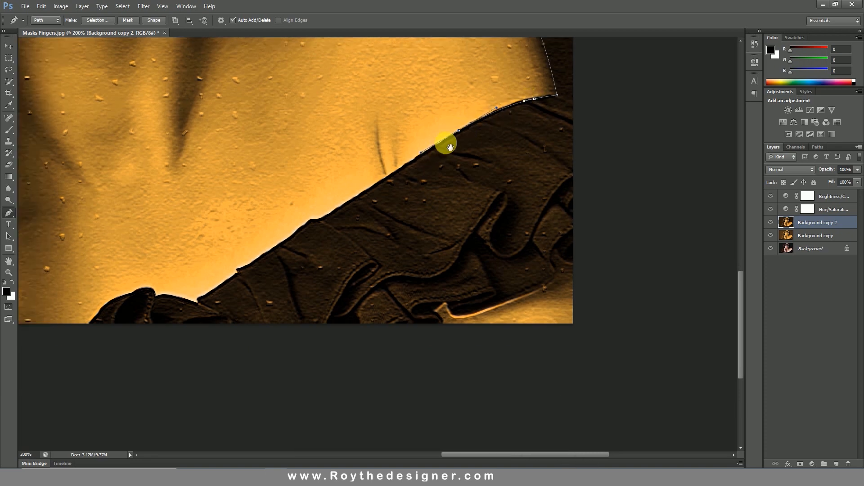
pyautogui.moveTo(412, 167); pyautogui.dragTo(446, 105)
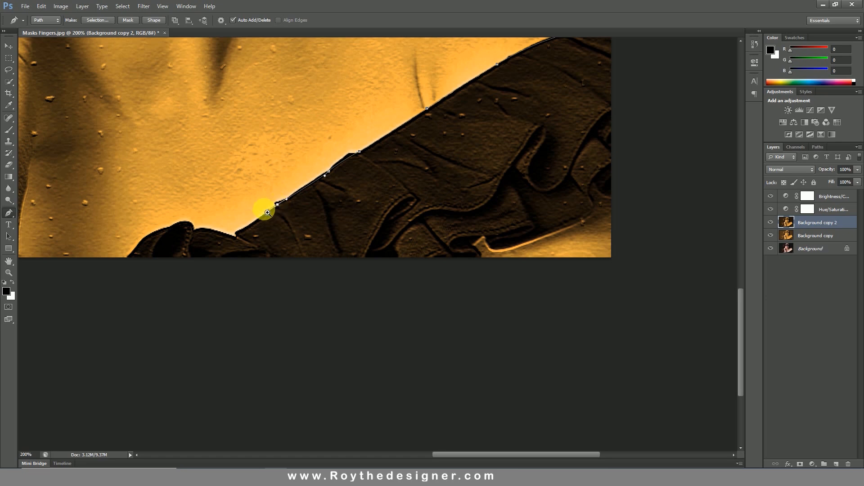
pyautogui.moveTo(266, 210); pyautogui.dragTo(300, 202)
pyautogui.moveTo(359, 190); pyautogui.dragTo(468, 71)
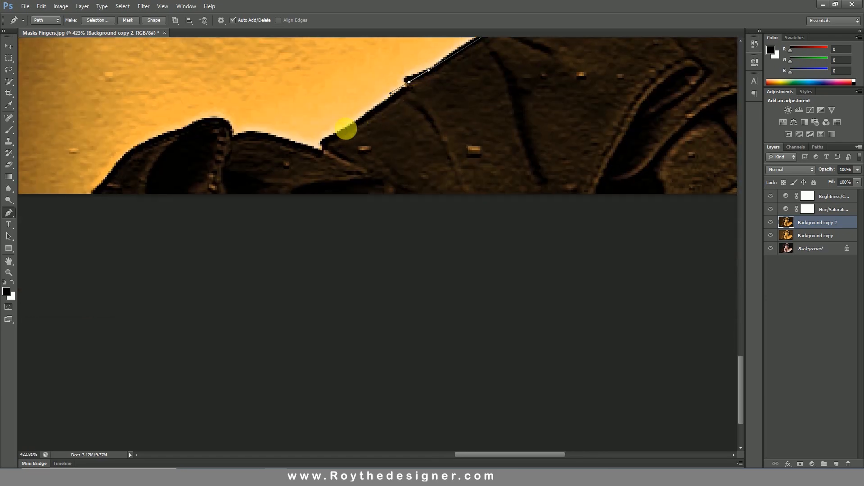
# Trace the path around the notch and over the small ruffle where the dress meets the chest, near the image's lower edge
pyautogui.click(286, 141)
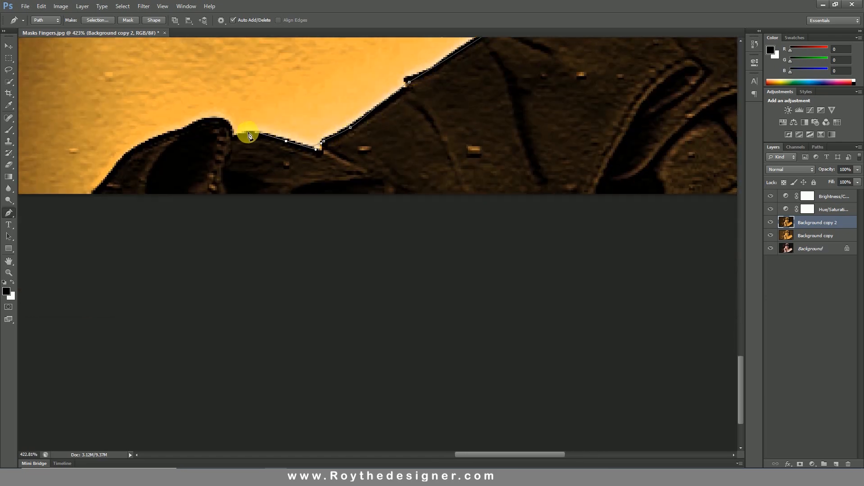
pyautogui.moveTo(247, 131); pyautogui.dragTo(234, 136)
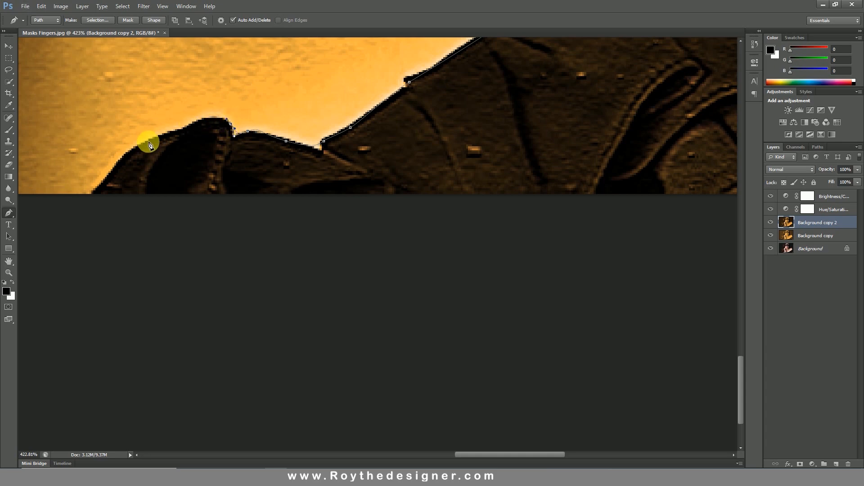
pyautogui.moveTo(137, 143); pyautogui.dragTo(127, 148)
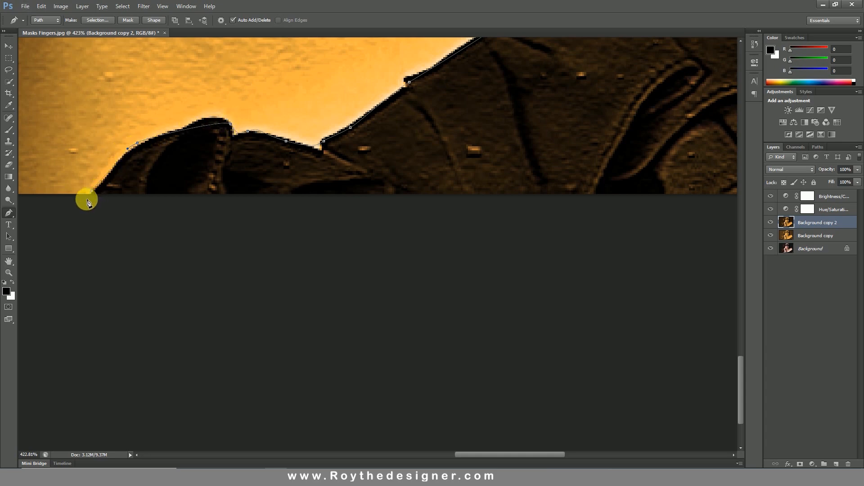
# Carry the path below the canvas under the dress and up along the dress's lower edge beside the arm to the image's side
pyautogui.moveTo(618, 212); pyautogui.dragTo(350, 179)
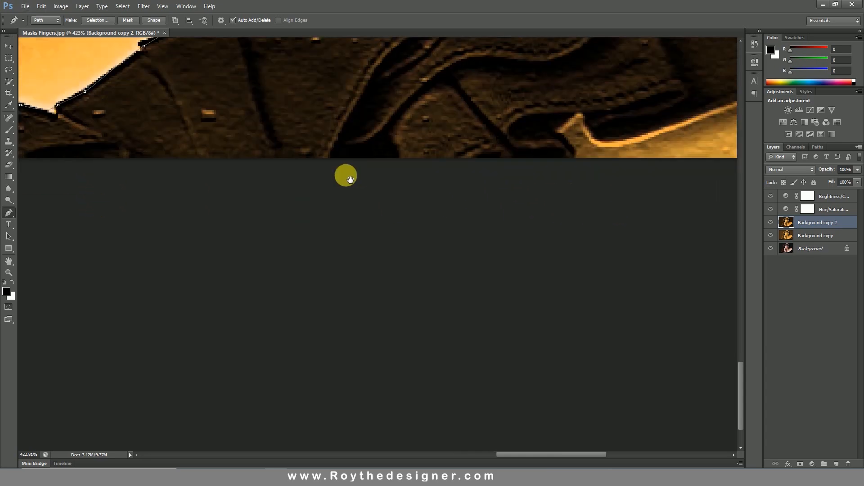
pyautogui.click(507, 188)
pyautogui.moveTo(567, 160); pyautogui.dragTo(583, 145)
pyautogui.click(557, 137)
pyautogui.hscroll(3, 512, 148)
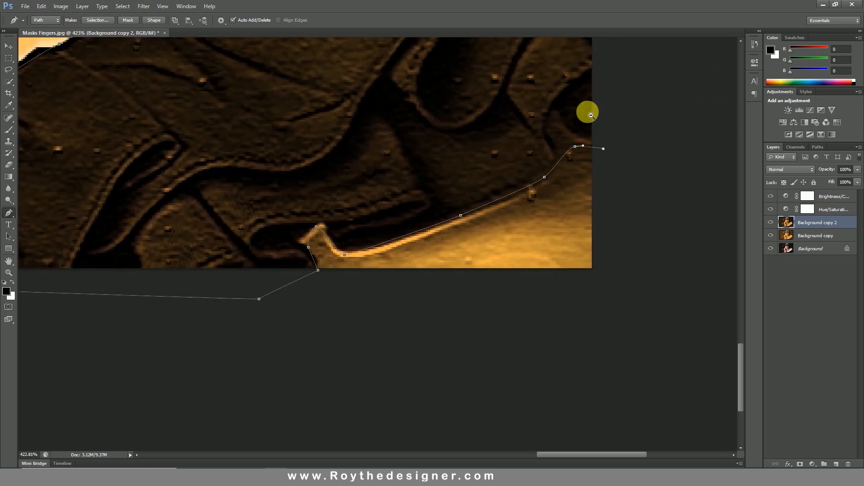
pyautogui.scroll(-2, 600, 101)
pyautogui.scroll(2, 600, 135)
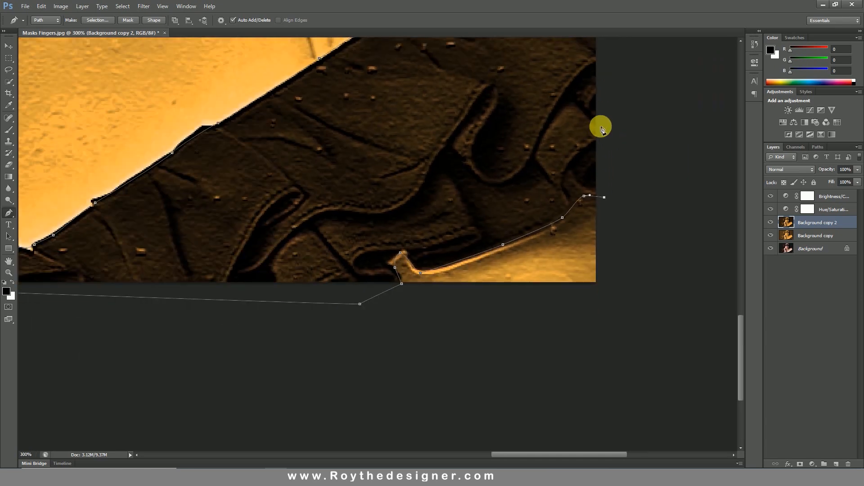
pyautogui.scroll(-2, 609, 129)
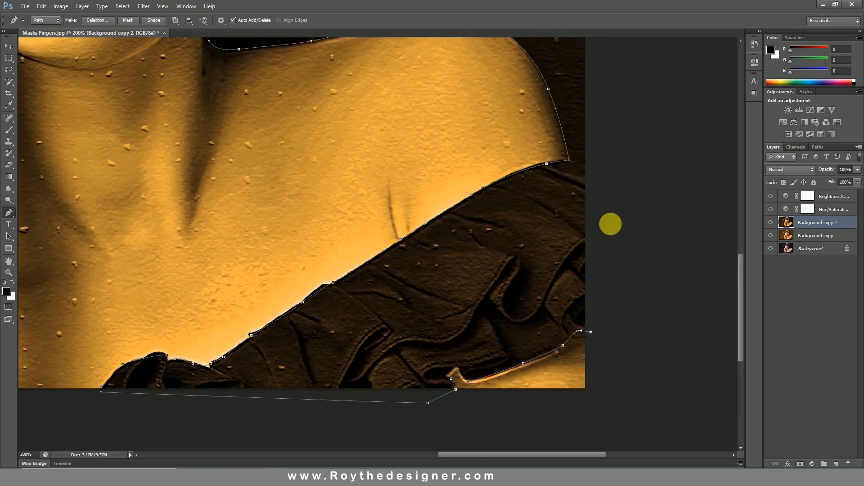
# Close the second path outside the canvas around the dark background, ending at its starting point above the forehead
pyautogui.moveTo(621, 112); pyautogui.dragTo(637, 324)
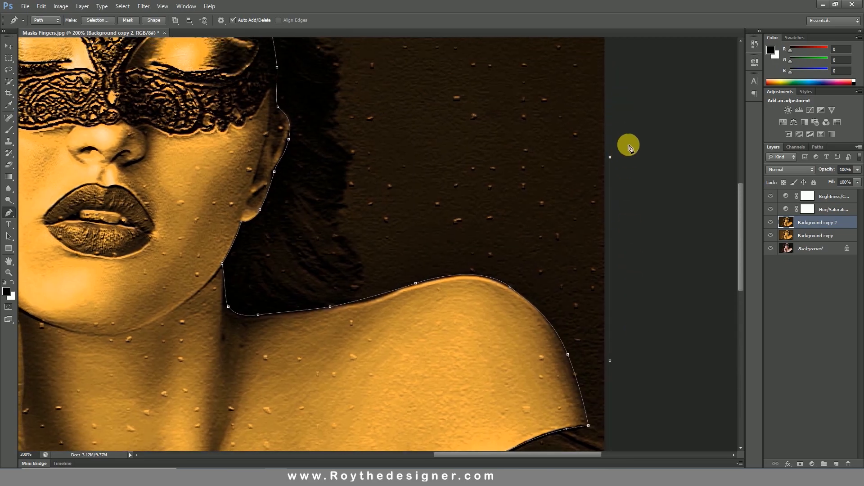
pyautogui.moveTo(629, 145); pyautogui.dragTo(657, 290)
pyautogui.click(601, 77)
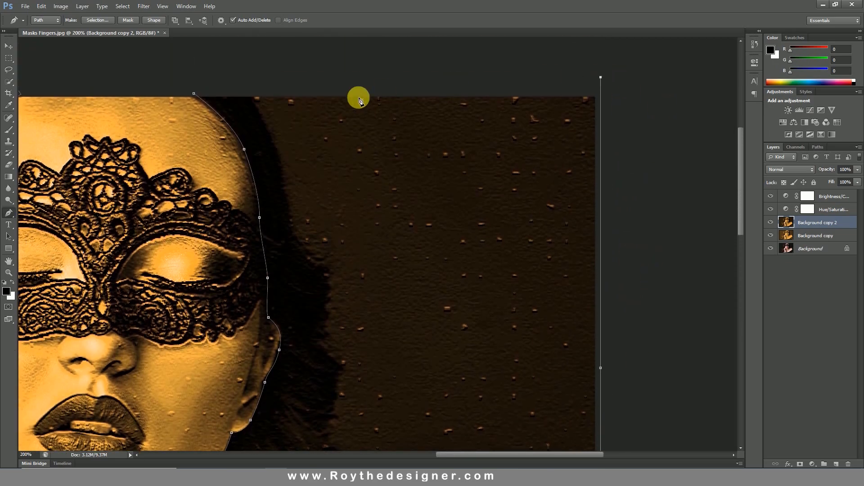
pyautogui.click(258, 77)
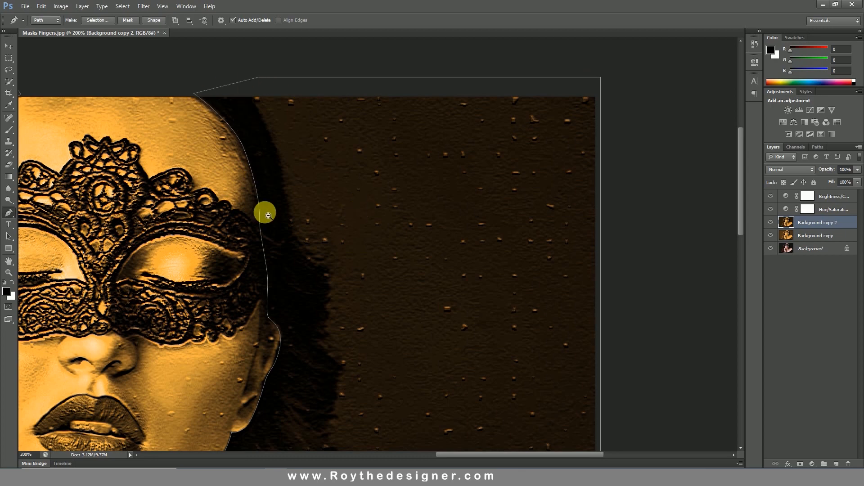
# Convert both paths into a new anti-aliased selection with a 10-pixel feather radius
pyautogui.scroll(-1, 385, 183)
pyautogui.rightClick(301, 90)
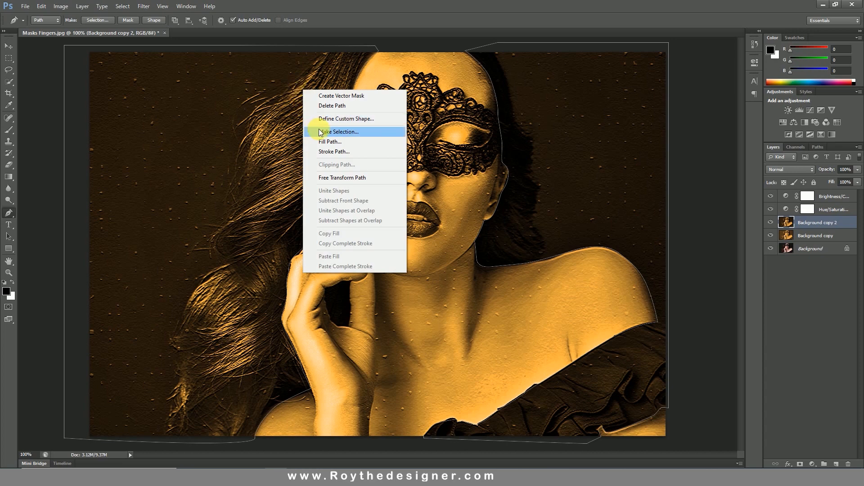
pyautogui.click(344, 132)
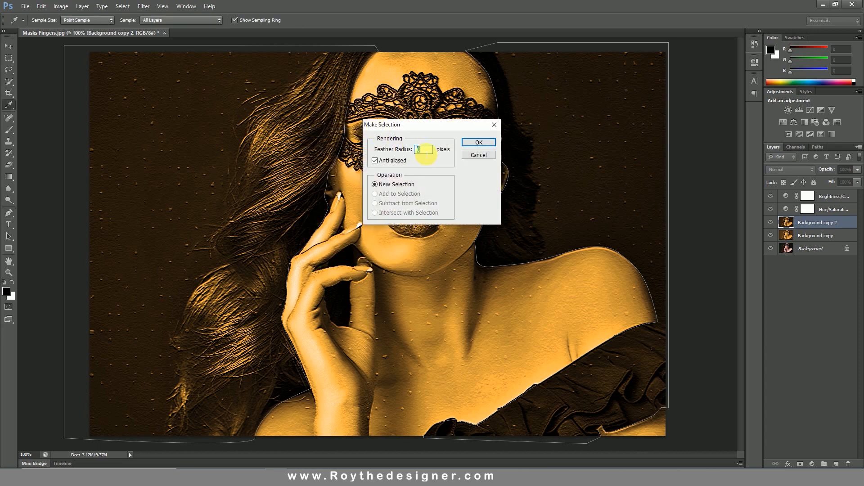
pyautogui.write('10')
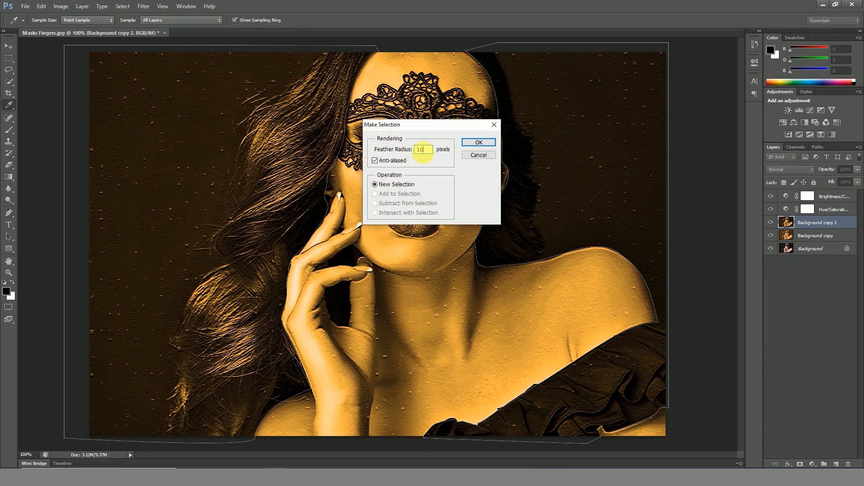
pyautogui.click(473, 143)
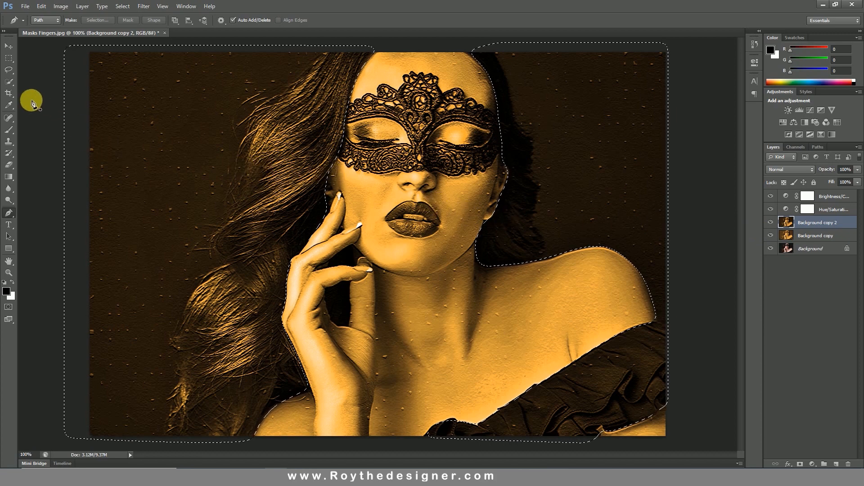
# Invert the selection to the woman's skin and add it as a layer mask on the Background copy 2 layer
pyautogui.click(121, 7)
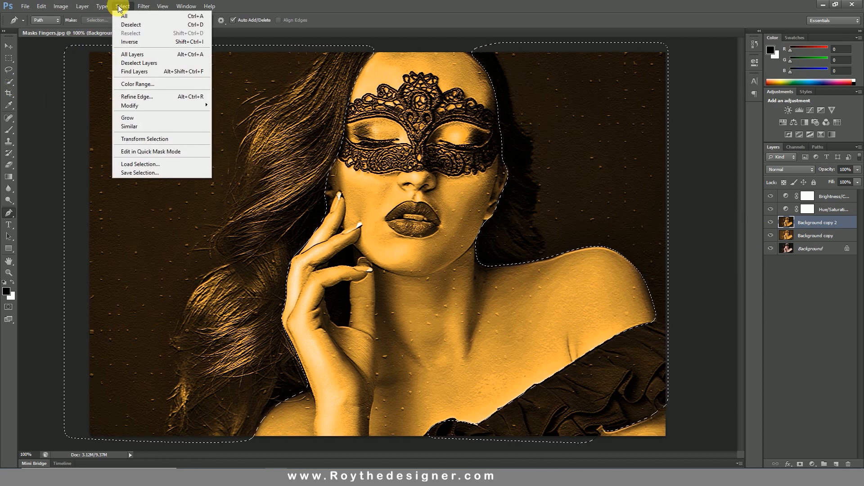
pyautogui.click(136, 43)
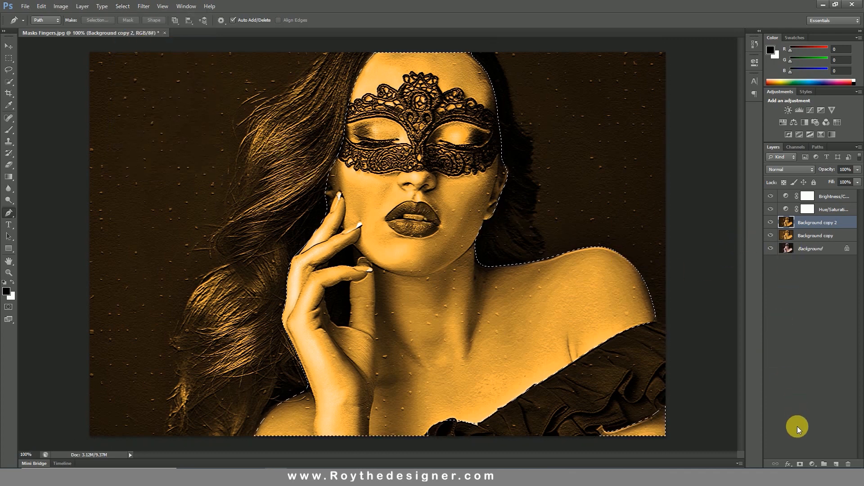
pyautogui.click(801, 464)
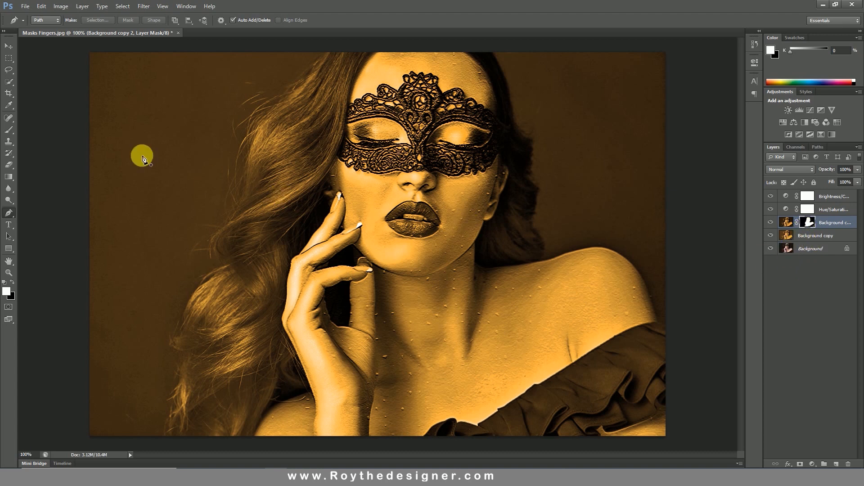
pyautogui.click(7, 46)
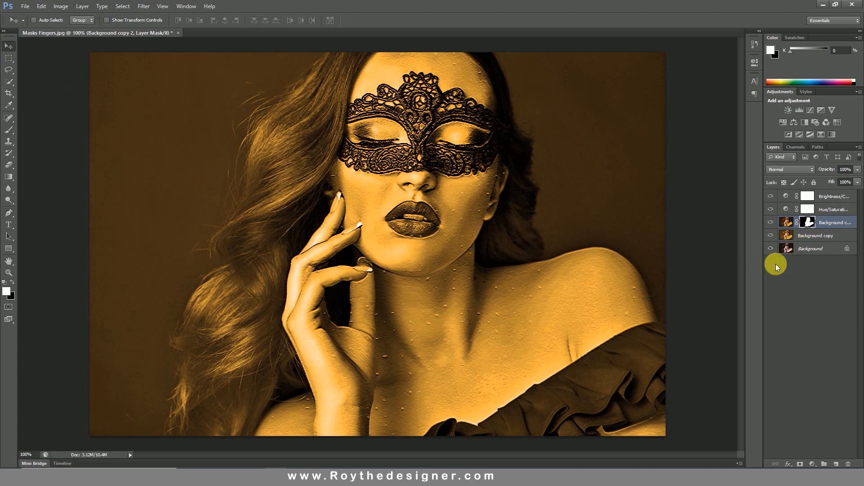
# Desaturate the Background copy layer
pyautogui.click(806, 237)
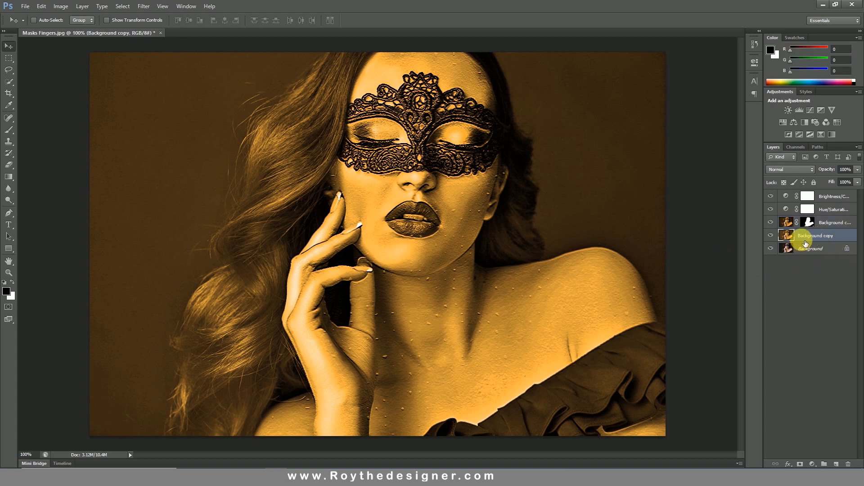
pyautogui.click(61, 7)
pyautogui.moveTo(103, 30)
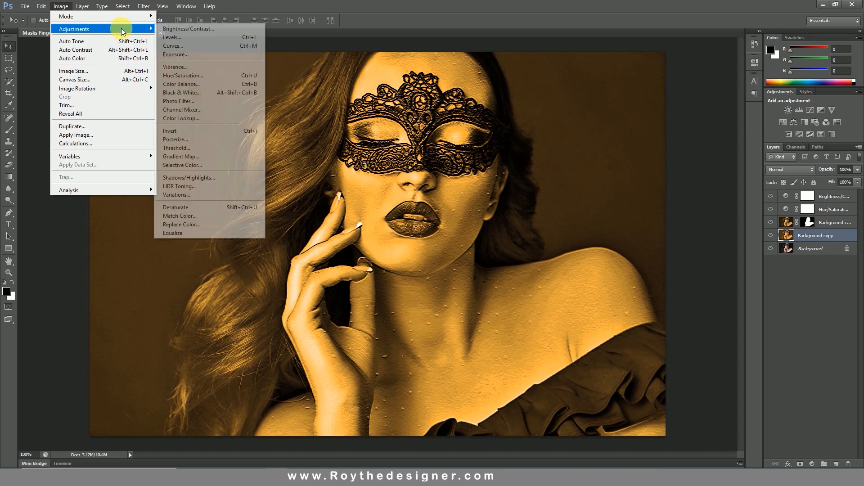
pyautogui.click(239, 207)
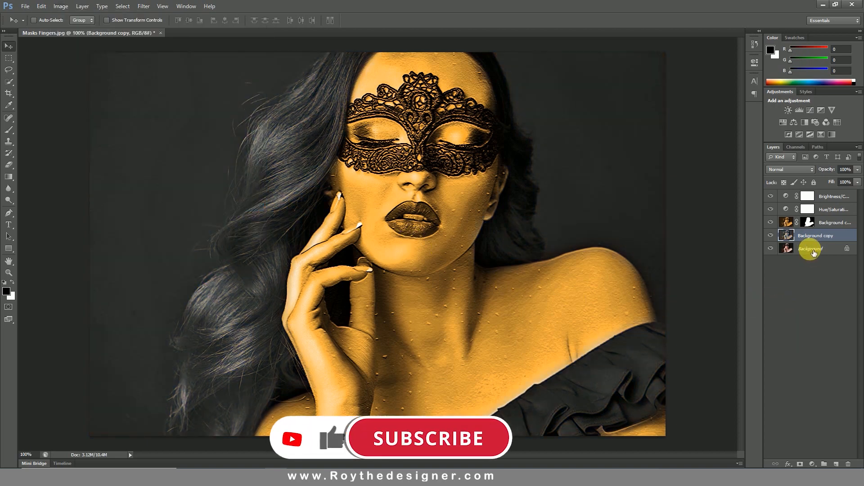
# Hide the Background copy layer, add a Hue/Saturation adjustment above Background, and shift its hue to give the hair a dark red tint
pyautogui.click(771, 235)
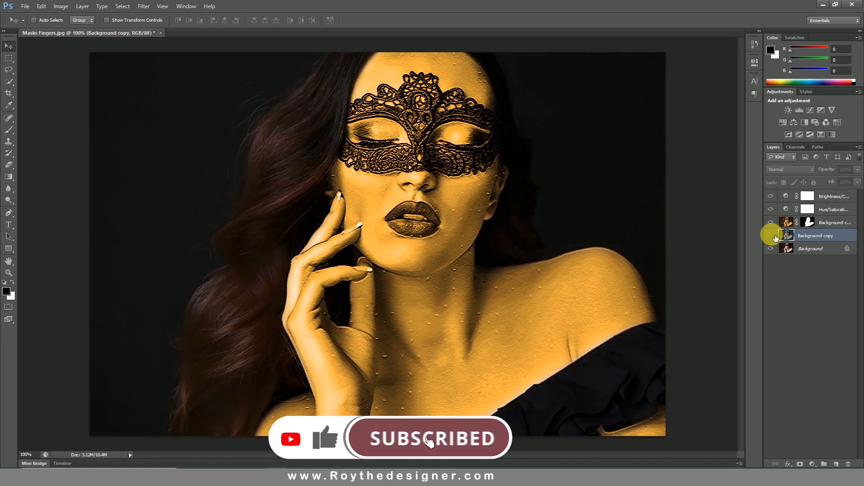
pyautogui.click(813, 252)
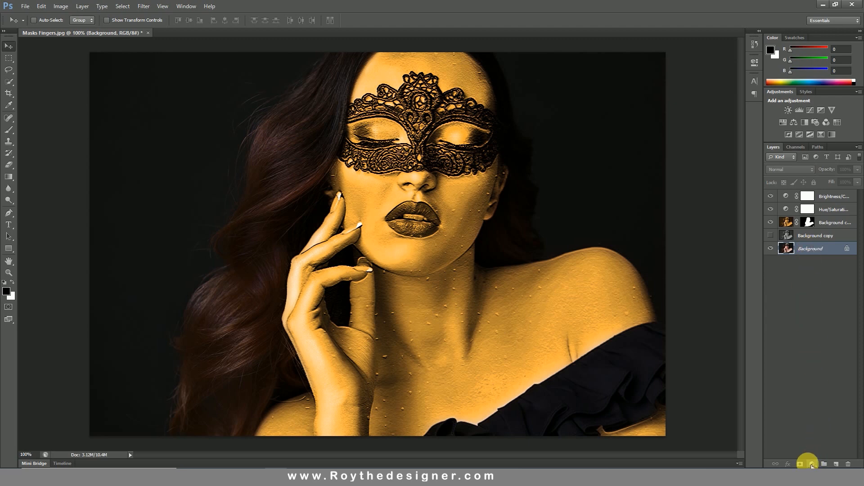
pyautogui.click(813, 464)
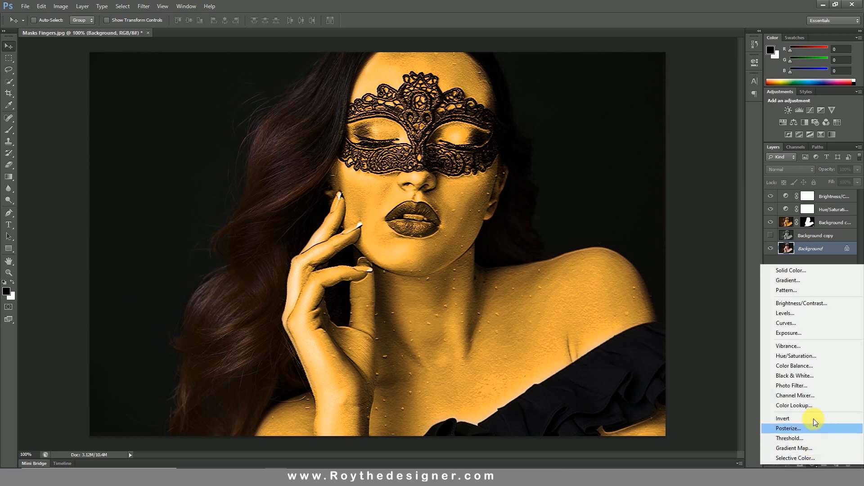
pyautogui.click(813, 357)
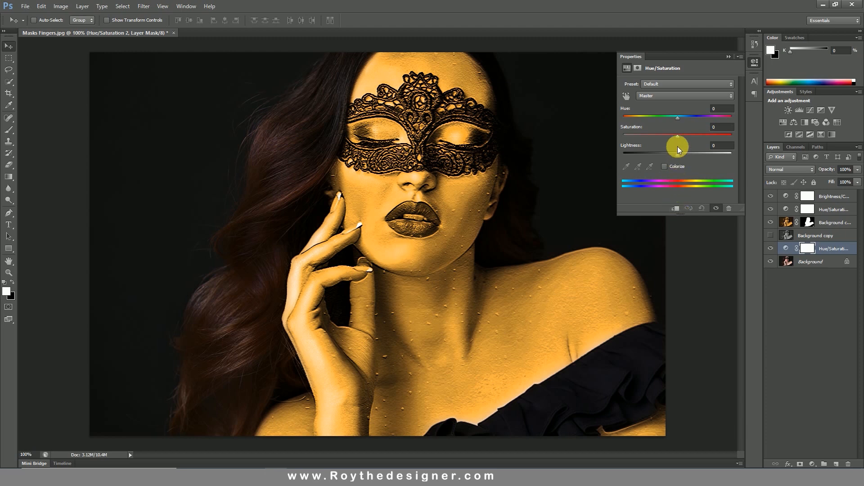
pyautogui.moveTo(680, 116); pyautogui.dragTo(658, 127)
pyautogui.click(756, 64)
# Delete the hidden Background copy layer and compare the portrait with and without the masked golden layer
pyautogui.click(829, 237)
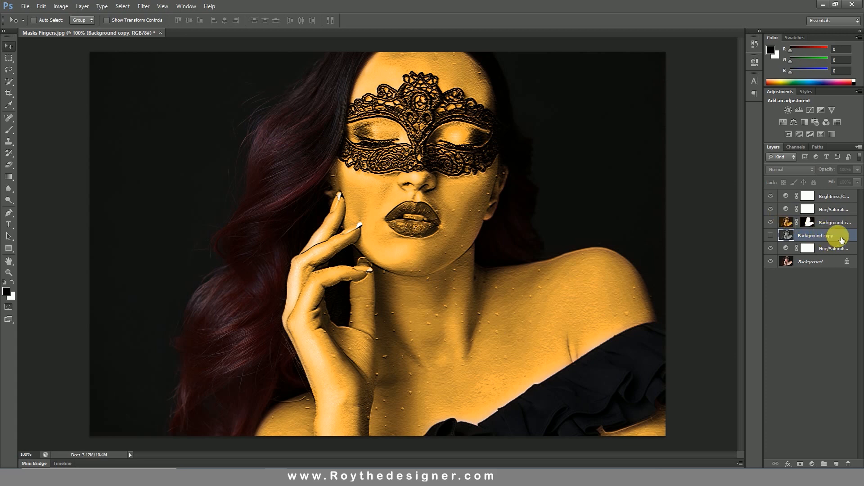
pyautogui.moveTo(837, 235); pyautogui.dragTo(848, 464)
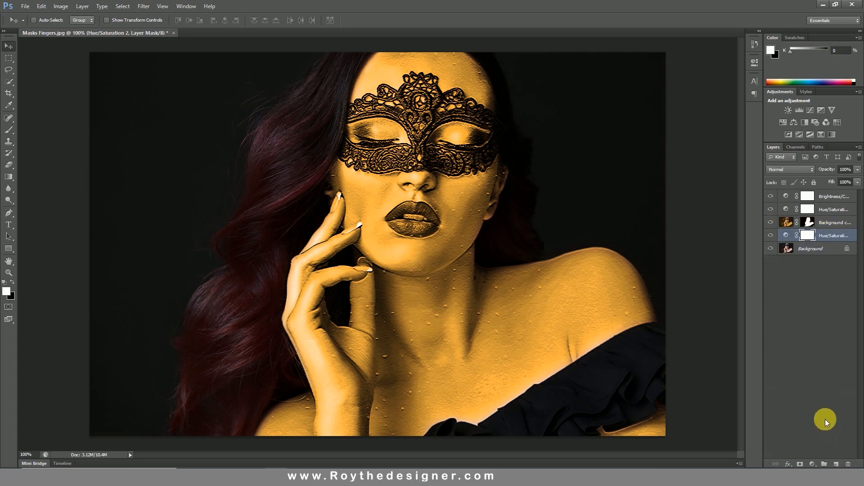
pyautogui.click(771, 223)
pyautogui.click(771, 223)
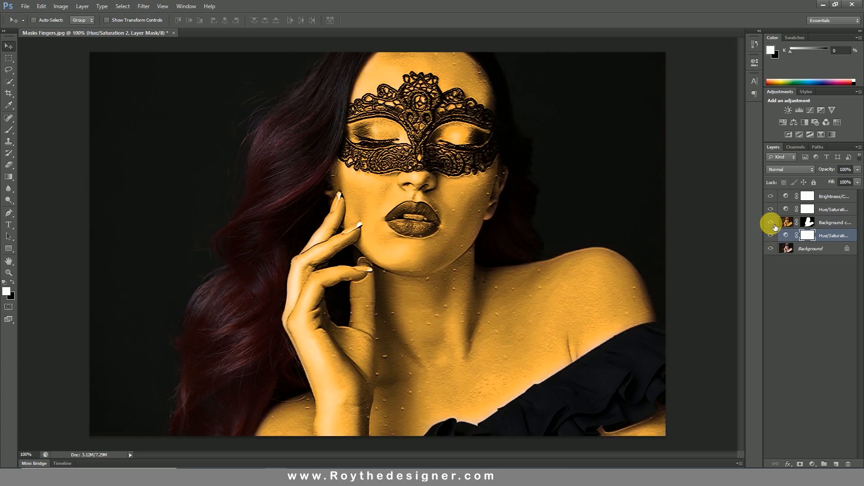
# Select the Background layer and hide the masked golden layer to expose the original pink lips for close work
pyautogui.click(793, 250)
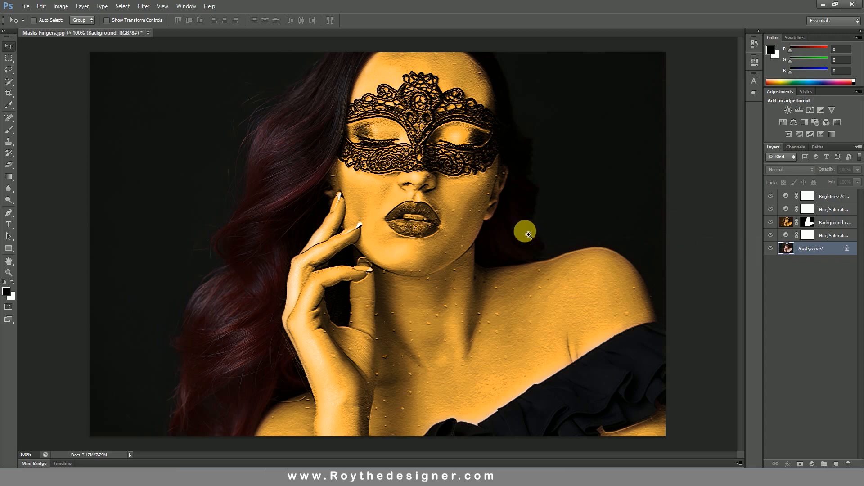
pyautogui.scroll(1, 524, 230)
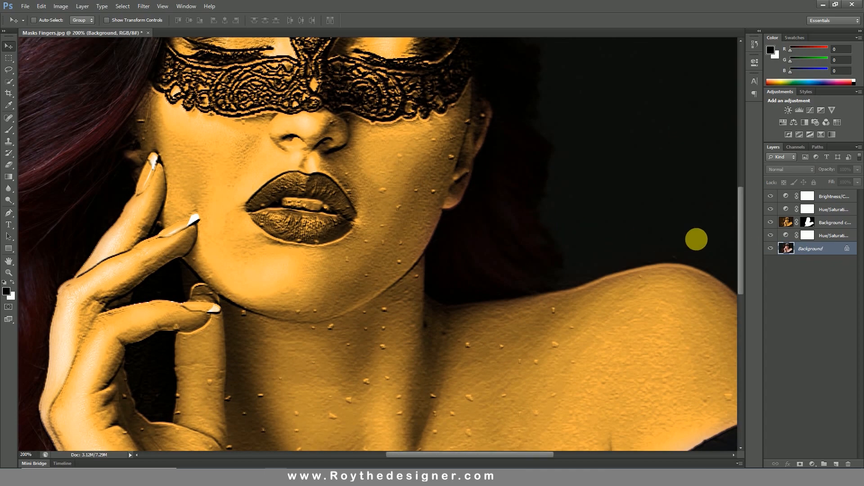
pyautogui.click(771, 223)
pyautogui.scroll(2, 359, 218)
pyautogui.moveTo(394, 226); pyautogui.dragTo(497, 234)
pyautogui.click(476, 214)
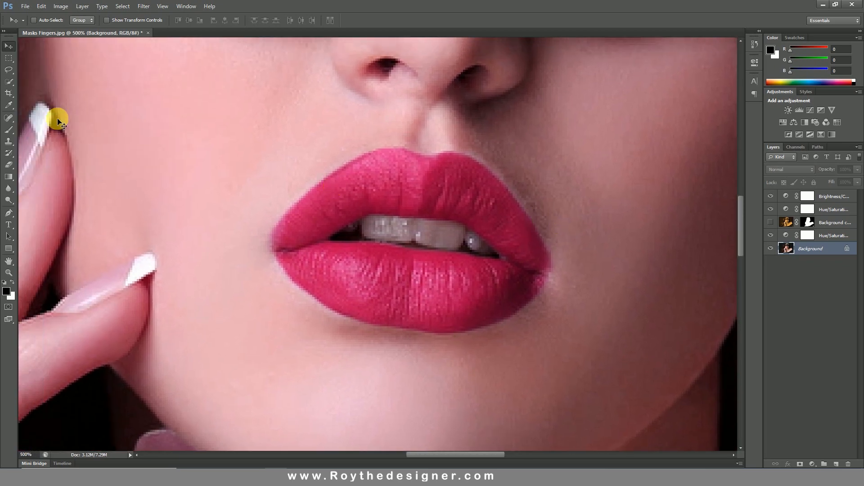
# Select the upper and lower lips on the Background layer with the Magic Wand at tolerance 32
pyautogui.moveTo(8, 83); pyautogui.dragTo(43, 90)
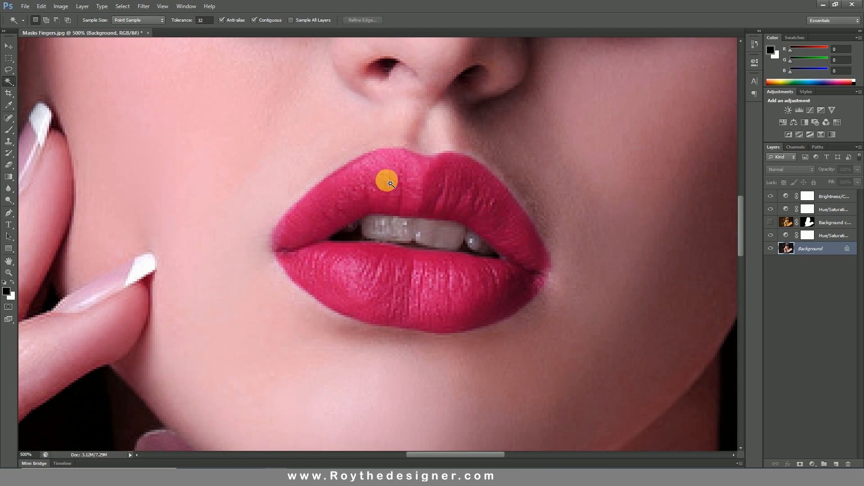
pyautogui.click(415, 187)
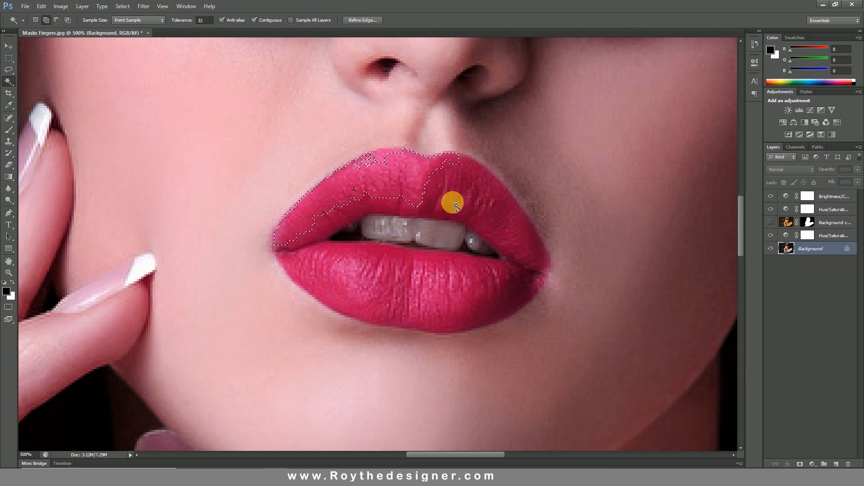
pyautogui.click(511, 235)
pyautogui.click(398, 290)
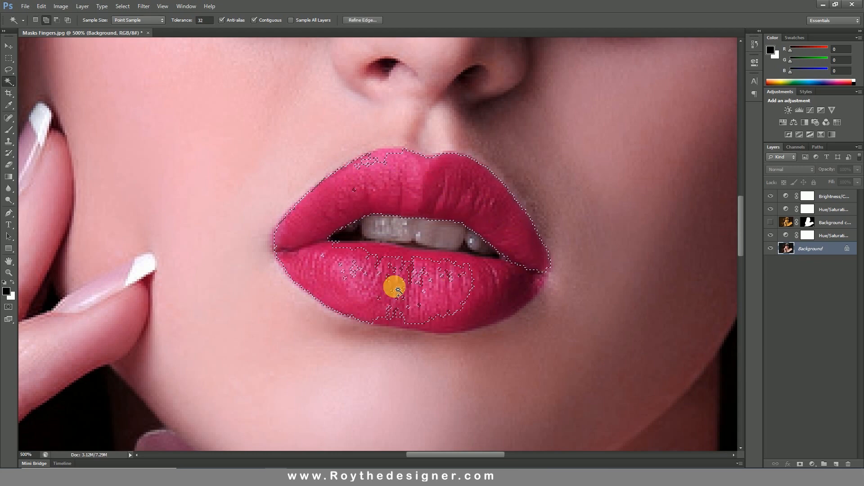
pyautogui.click(486, 287)
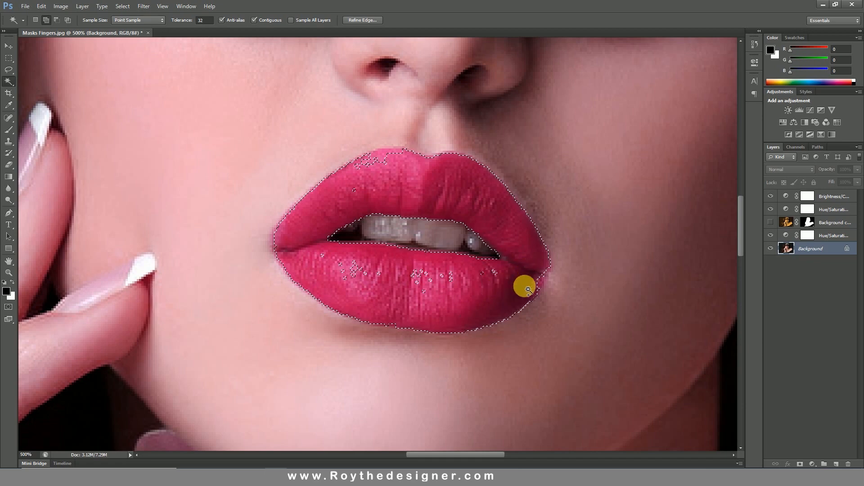
pyautogui.click(528, 289)
# Add the small unselected specks inside both lips to the lip selection
pyautogui.click(408, 282)
pyautogui.keyDown('shift'); pyautogui.click(322, 255); pyautogui.keyUp('shift')
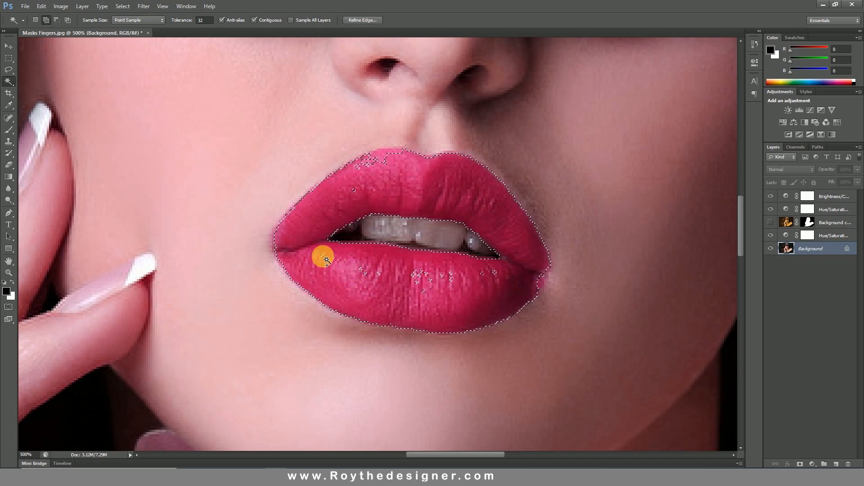
pyautogui.keyDown('shift'); pyautogui.click(423, 291); pyautogui.keyUp('shift')
pyautogui.keyDown('shift'); pyautogui.click(442, 275); pyautogui.keyUp('shift')
pyautogui.keyDown('shift'); pyautogui.click(354, 189); pyautogui.keyUp('shift')
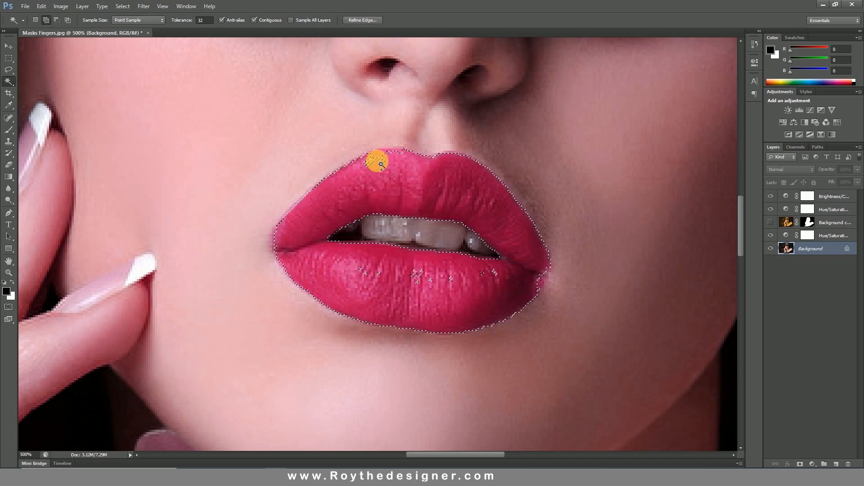
pyautogui.keyDown('shift'); pyautogui.click(418, 277); pyautogui.keyUp('shift')
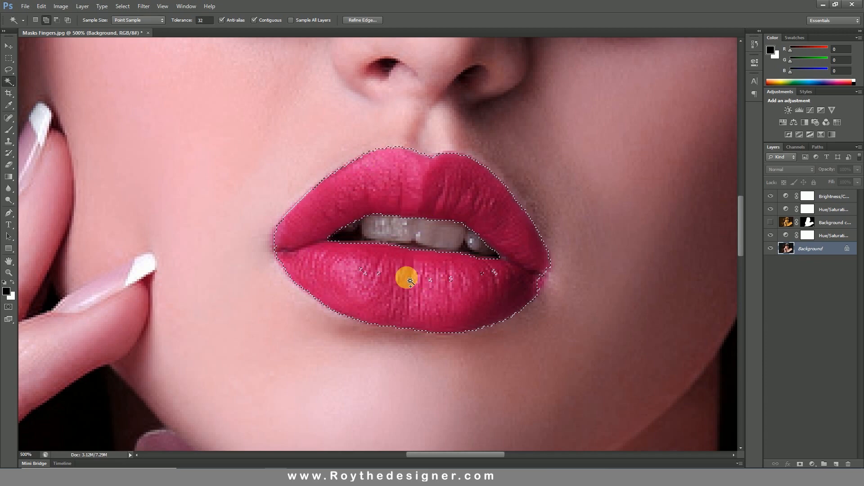
pyautogui.click(498, 275)
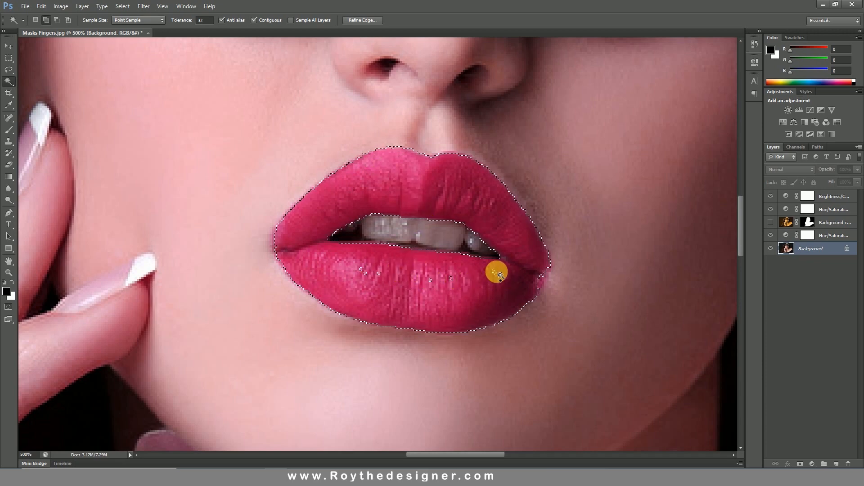
# Copy the selected lips to a new layer and move that layer above the Brightness/Contrast adjustment
pyautogui.rightClick(425, 280)
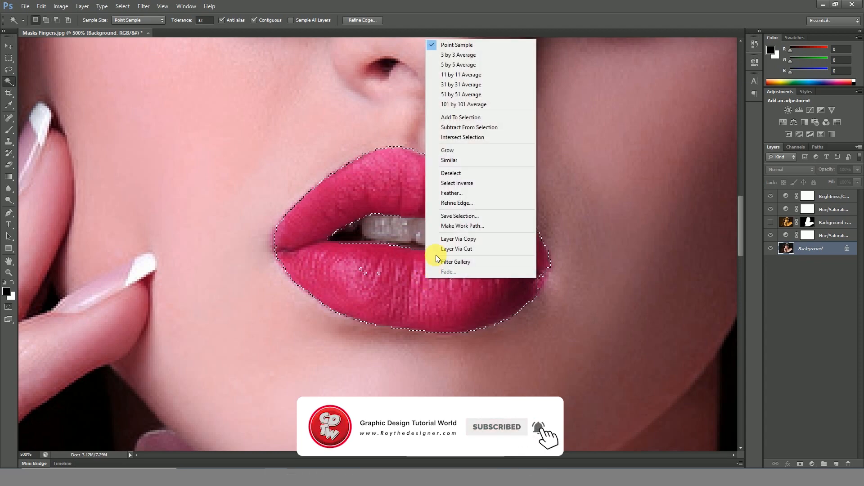
pyautogui.click(469, 243)
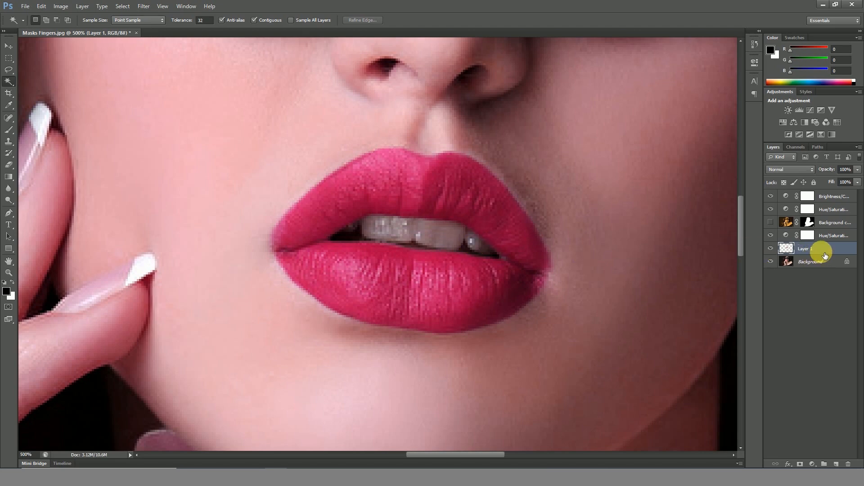
pyautogui.moveTo(820, 249); pyautogui.dragTo(823, 198)
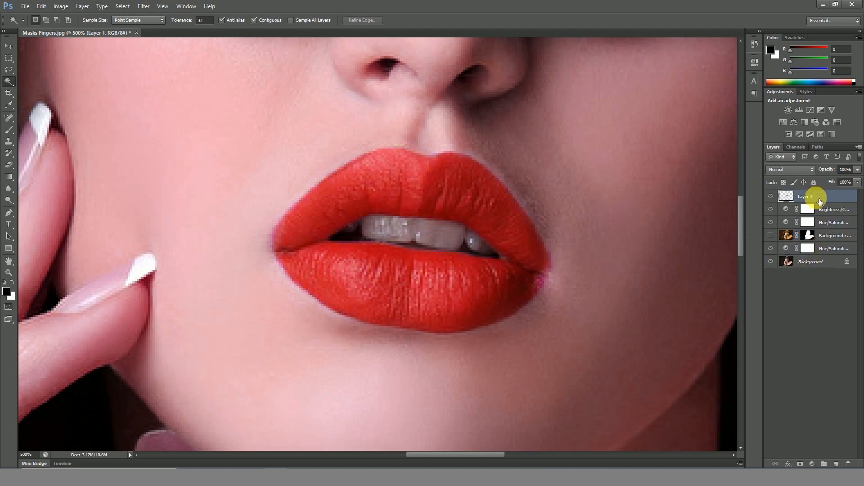
# Show the masked golden skin layer and set the lip layer's opacity to 57%
pyautogui.click(771, 235)
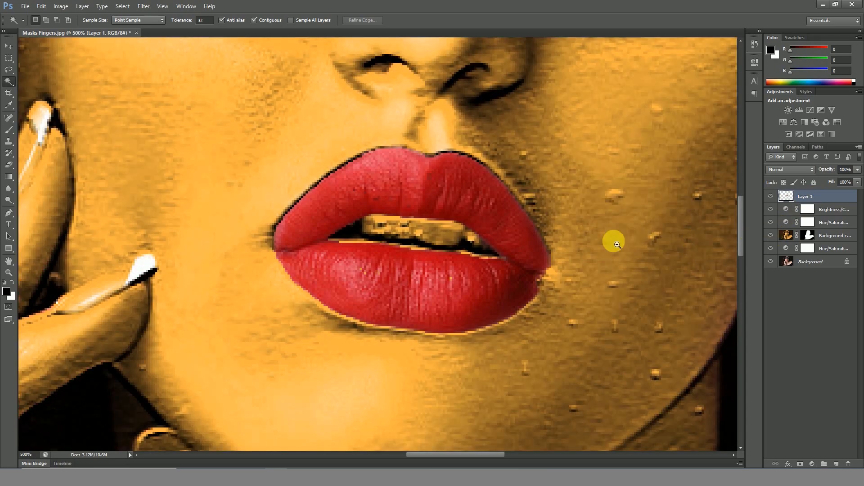
pyautogui.hotkey('ctrl', '0')
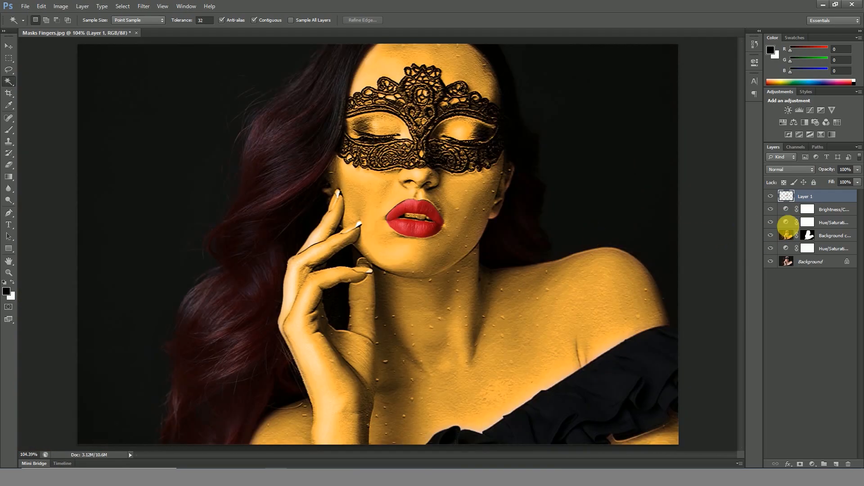
pyautogui.moveTo(833, 171); pyautogui.dragTo(814, 173)
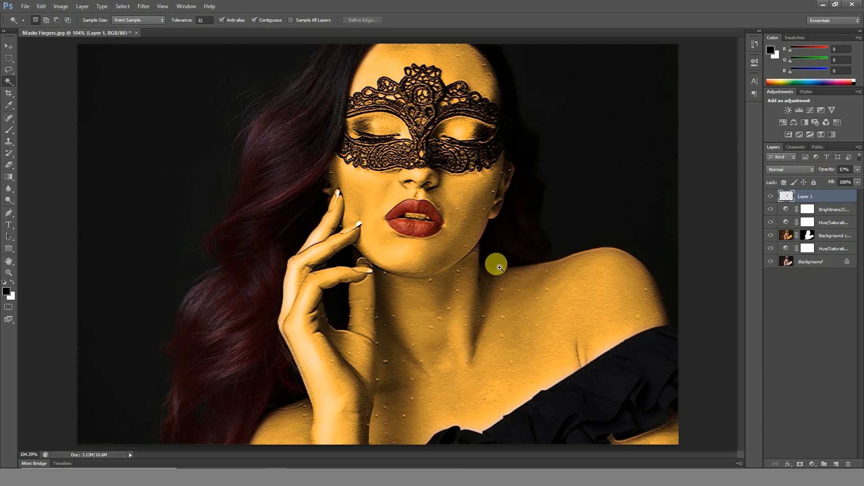
pyautogui.scroll(3, 490, 248)
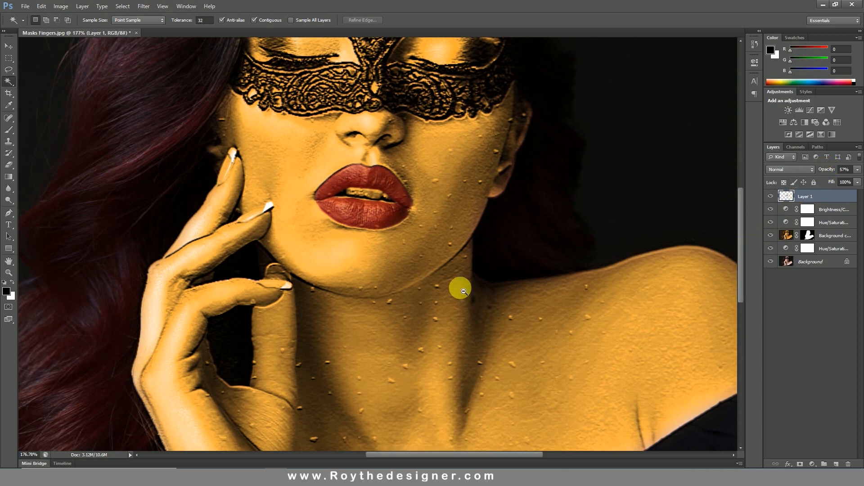
pyautogui.scroll(-3, 450, 279)
pyautogui.scroll(-2, 439, 275)
pyautogui.scroll(1, 436, 272)
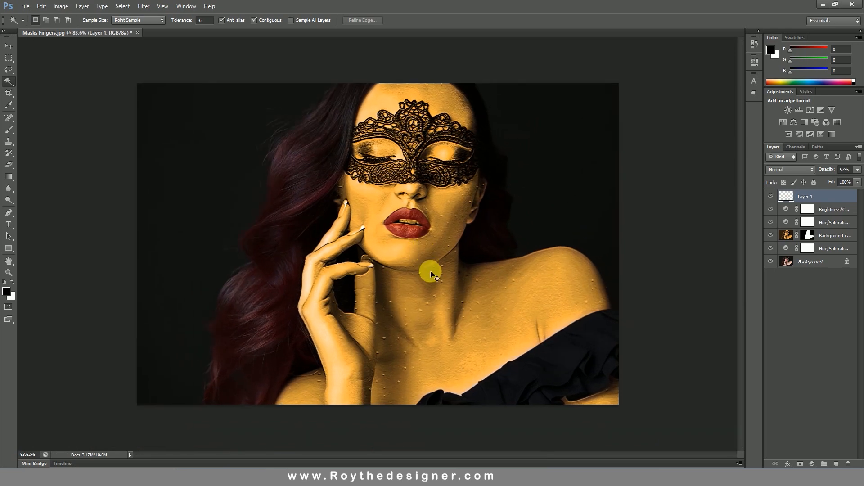
pyautogui.scroll(1, 431, 273)
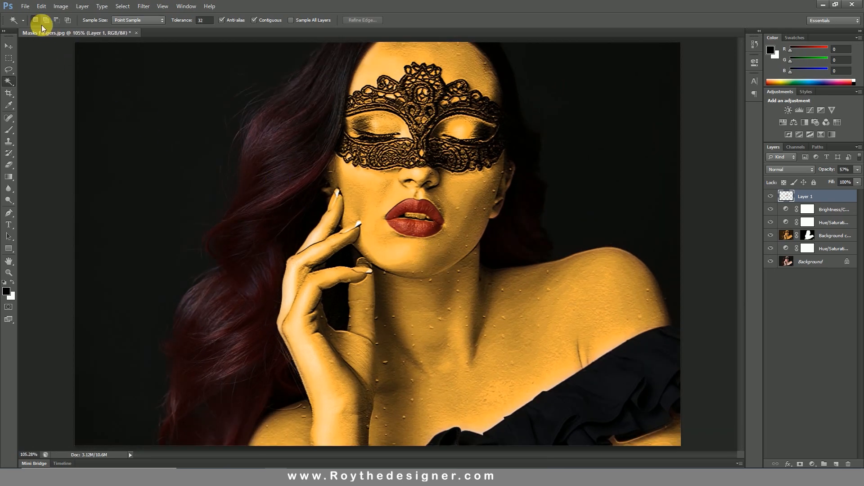
# Save a JPEG copy named "Photoshop Tutorial How to turn skin into gold" at quality 12 (Maximum), Baseline Optimized
pyautogui.click(25, 6)
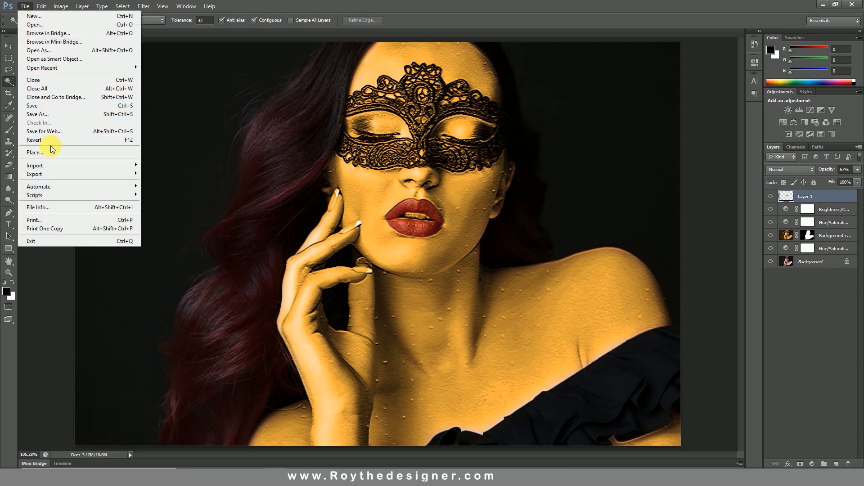
pyautogui.click(56, 114)
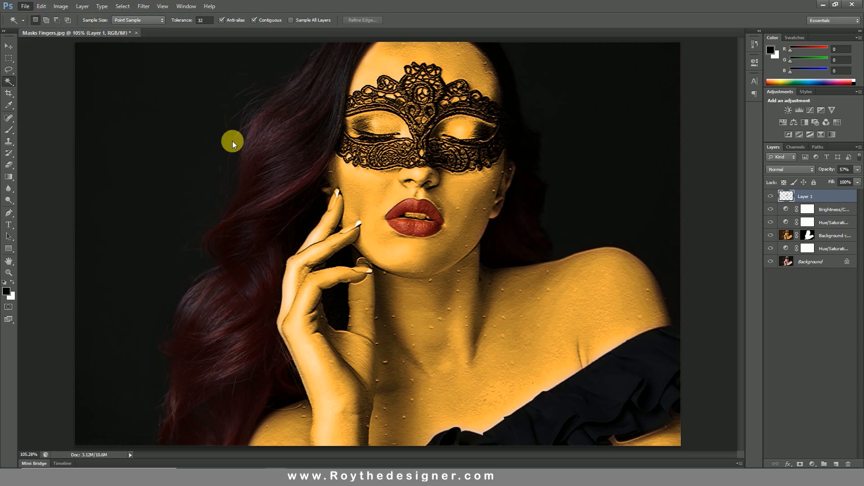
pyautogui.click(473, 245)
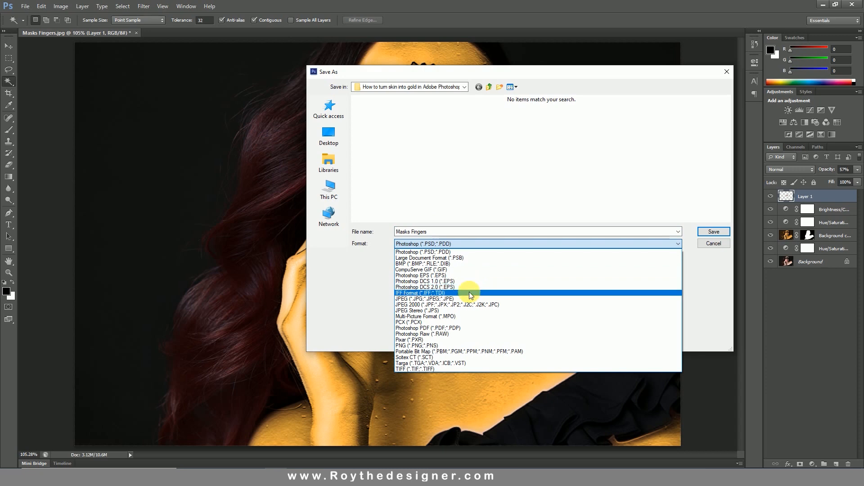
pyautogui.click(468, 298)
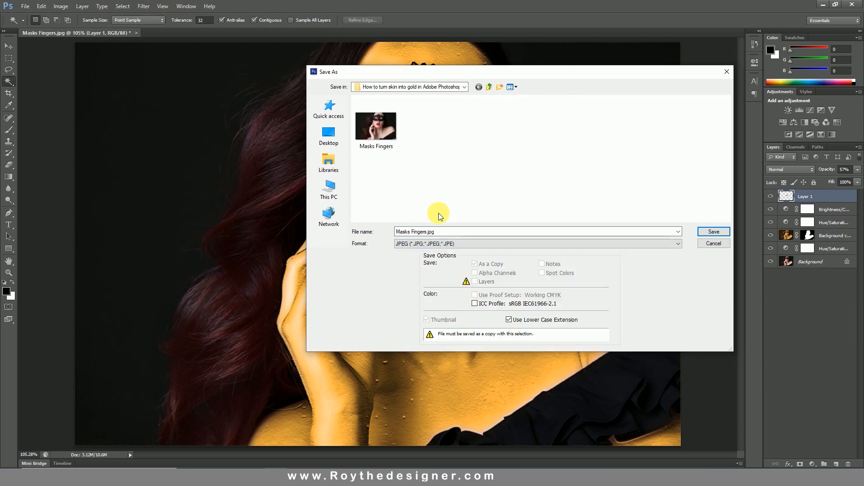
pyautogui.click(461, 235)
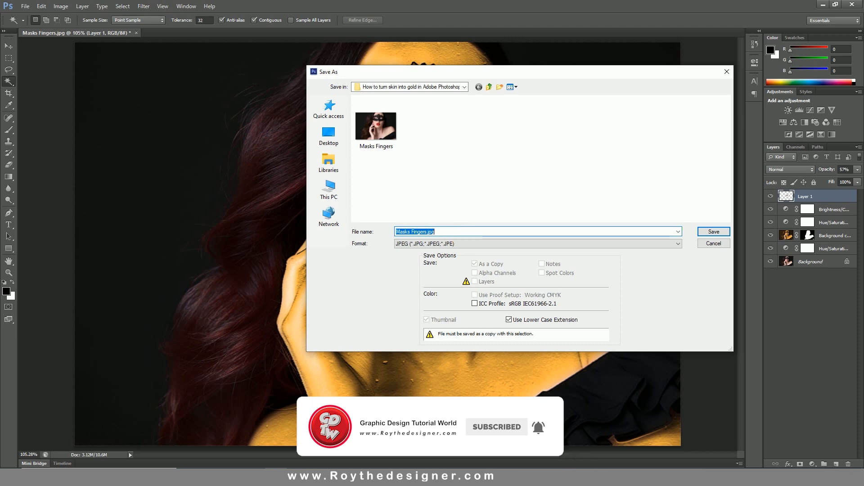
pyautogui.write('How to turn skin i')
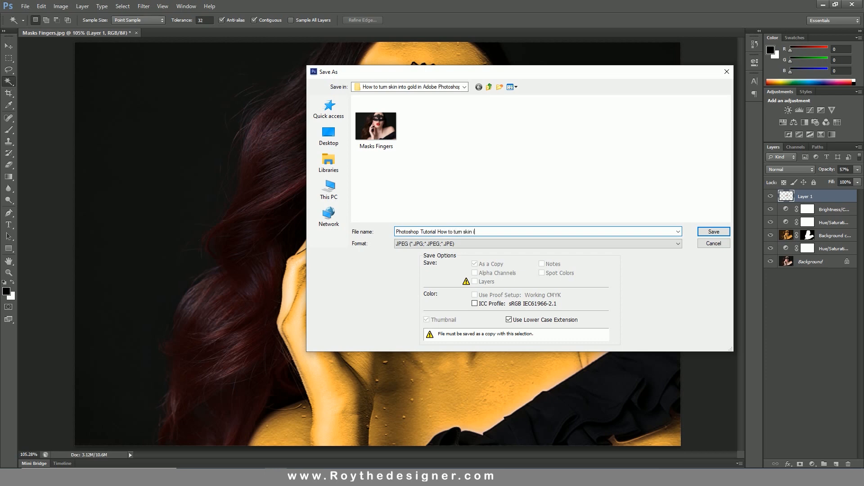
pyautogui.write('nto gold')
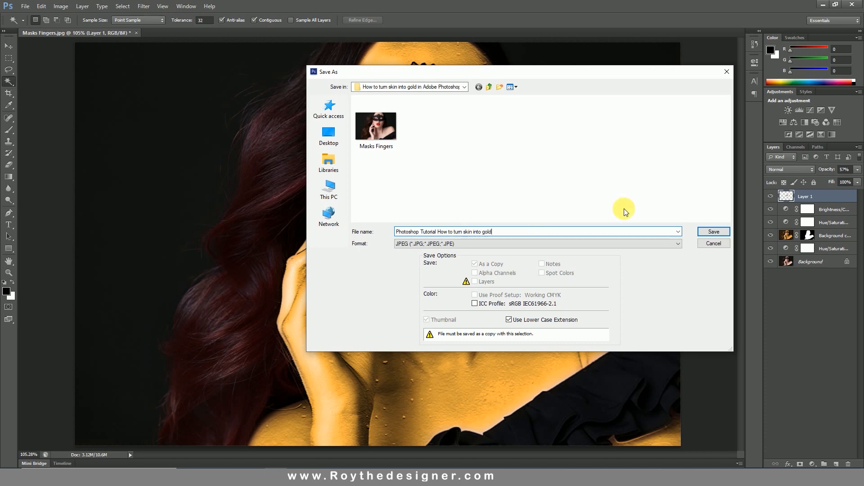
pyautogui.click(722, 232)
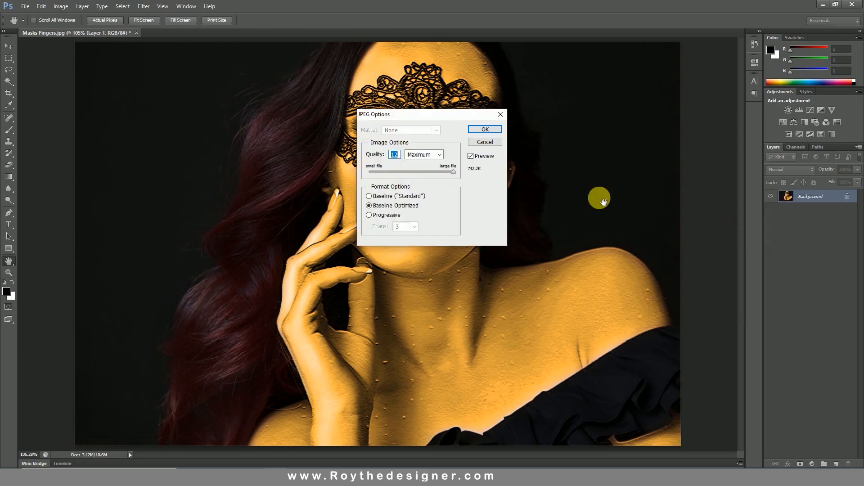
pyautogui.click(484, 128)
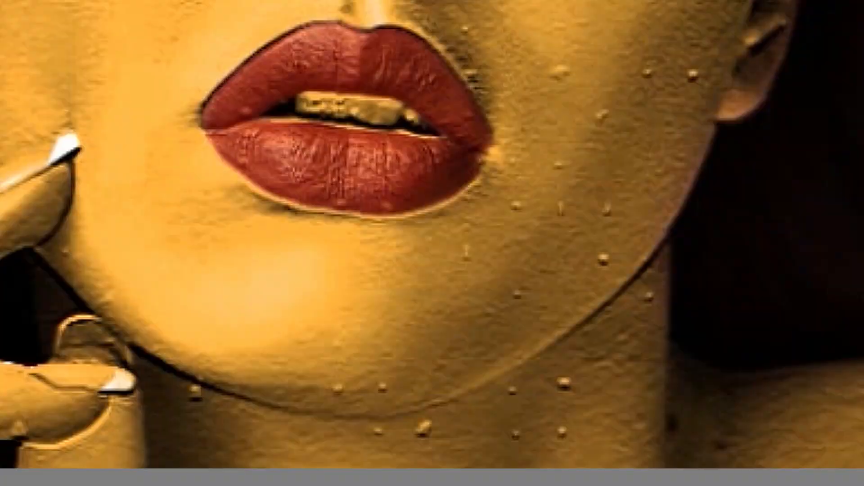